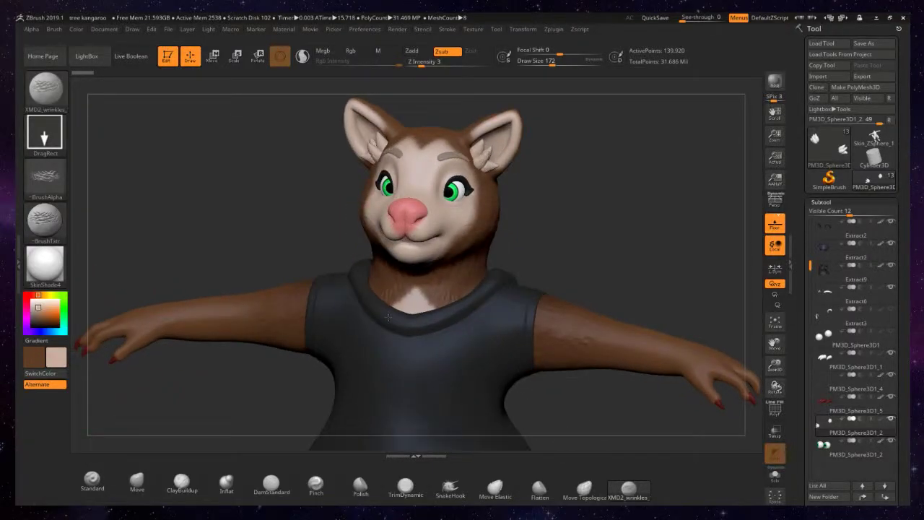
Step: Examine the character's face and the sculpted fur on the cheeks and neck from several angles
{"action": "right_click_drag", "start_coordinate": [464, 267], "coordinate": [530, 310]}
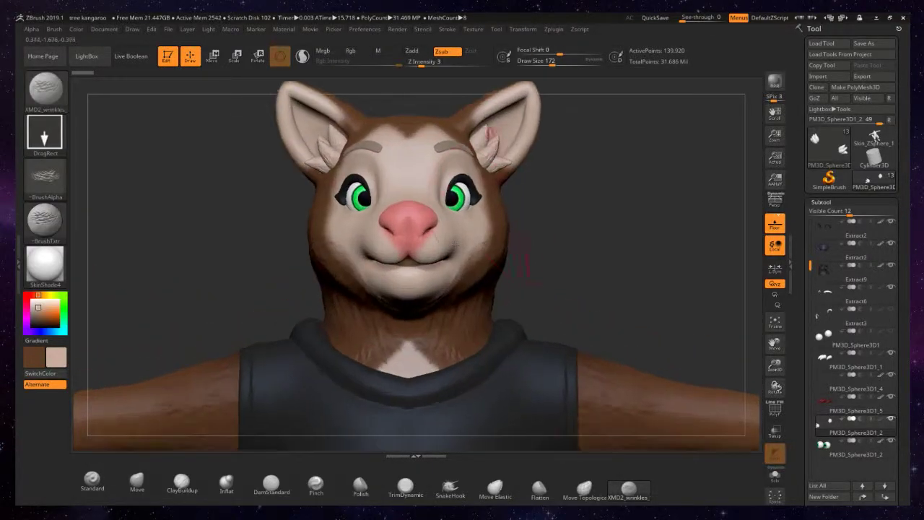
{"action": "right_click_drag", "start_coordinate": [428, 236], "coordinate": [365, 235]}
{"action": "mouse_move", "coordinate": [389, 160]}
{"action": "right_mouse_down"}
{"action": "mouse_move", "coordinate": [449, 166]}
{"action": "mouse_move", "coordinate": [404, 242]}
{"action": "mouse_move", "coordinate": [411, 223]}
{"action": "mouse_move", "coordinate": [390, 216]}
{"action": "right_mouse_up"}
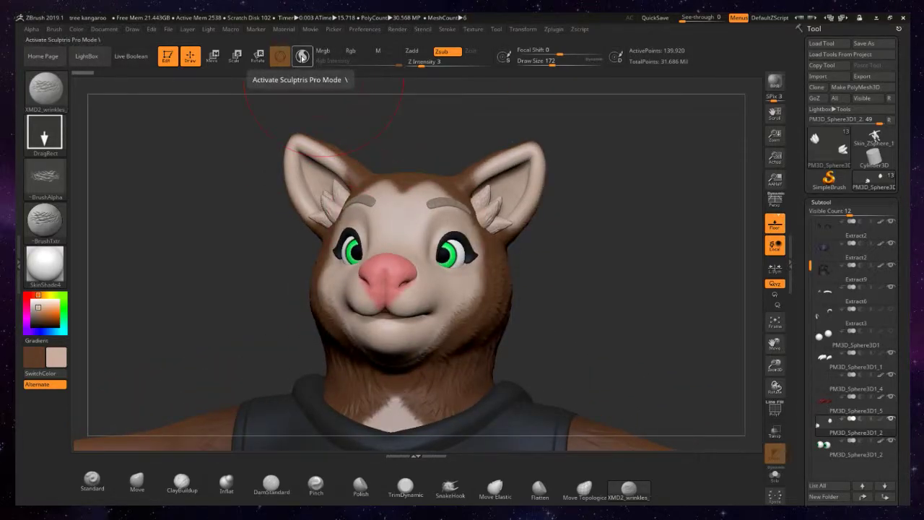
{"action": "right_click_drag", "start_coordinate": [354, 212], "coordinate": [421, 218], "text": "ctrl"}
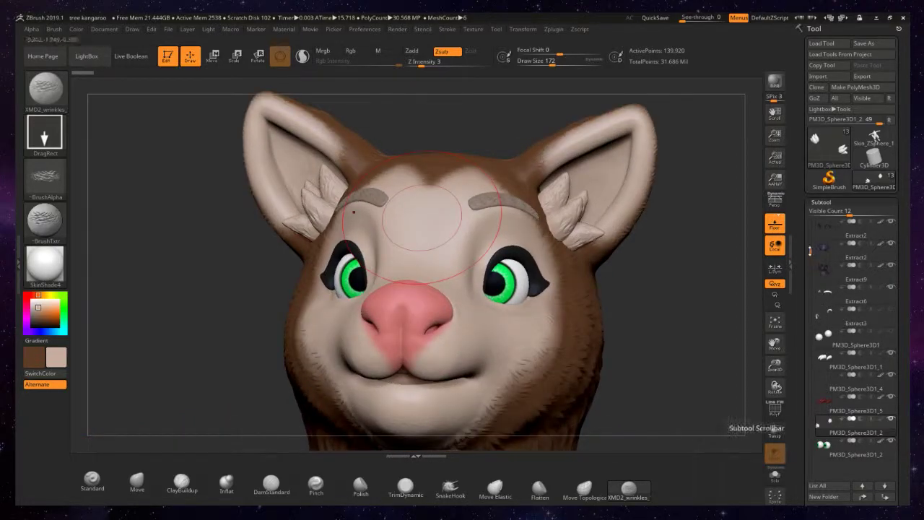
{"action": "left_click_drag", "start_coordinate": [810, 263], "coordinate": [809, 219]}
{"action": "right_click_drag", "start_coordinate": [531, 275], "coordinate": [491, 245]}
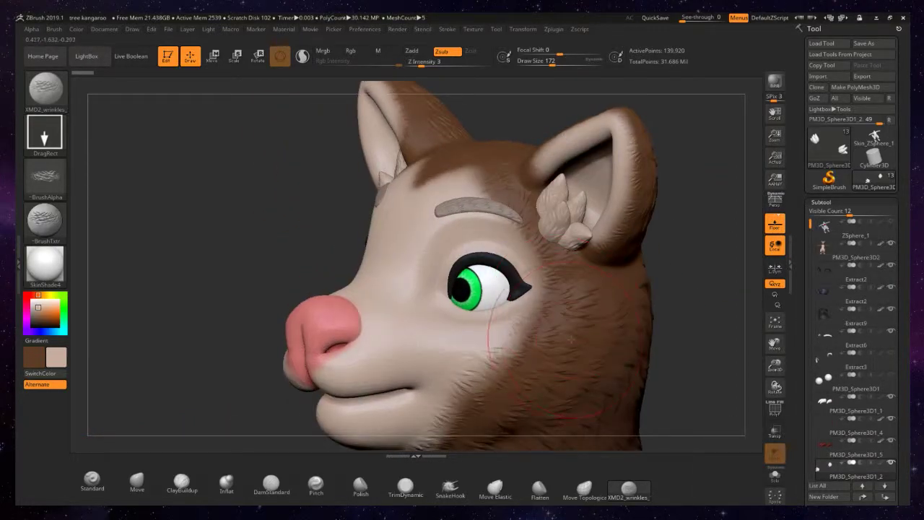
{"action": "right_click_drag", "start_coordinate": [563, 339], "coordinate": [534, 254], "text": "alt"}
{"action": "right_click_drag", "start_coordinate": [409, 278], "coordinate": [433, 315], "text": "ctrl"}
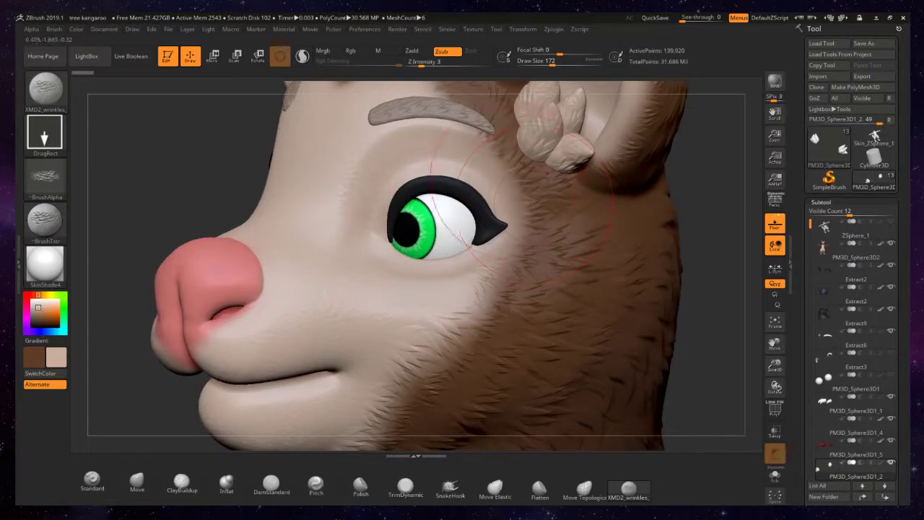
{"action": "right_click_drag", "start_coordinate": [535, 204], "coordinate": [581, 278], "text": "alt"}
{"action": "right_click_drag", "start_coordinate": [429, 281], "coordinate": [444, 148]}
Step: Open the tool's Geometry settings and make the character's body mesh the active subtool
{"action": "scroll", "coordinate": [835, 254], "scroll_direction": "down", "scroll_amount": 5}
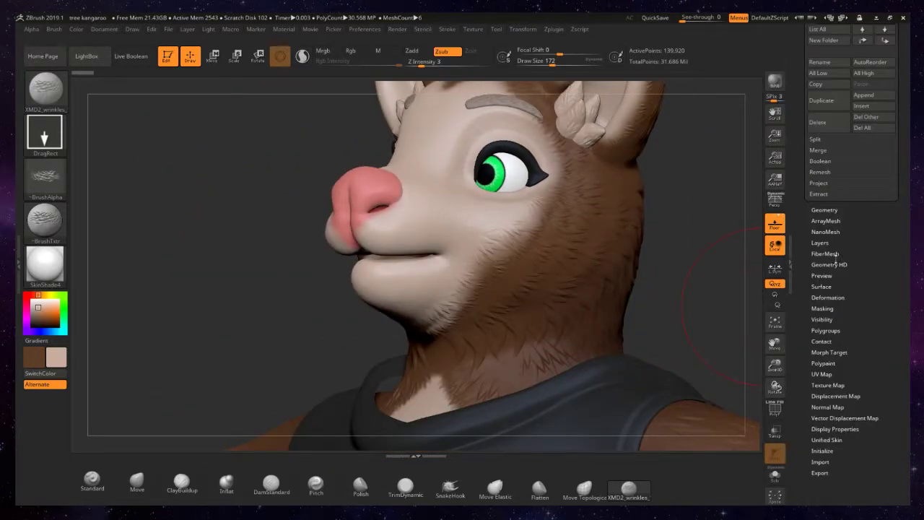
{"action": "left_click", "coordinate": [836, 210]}
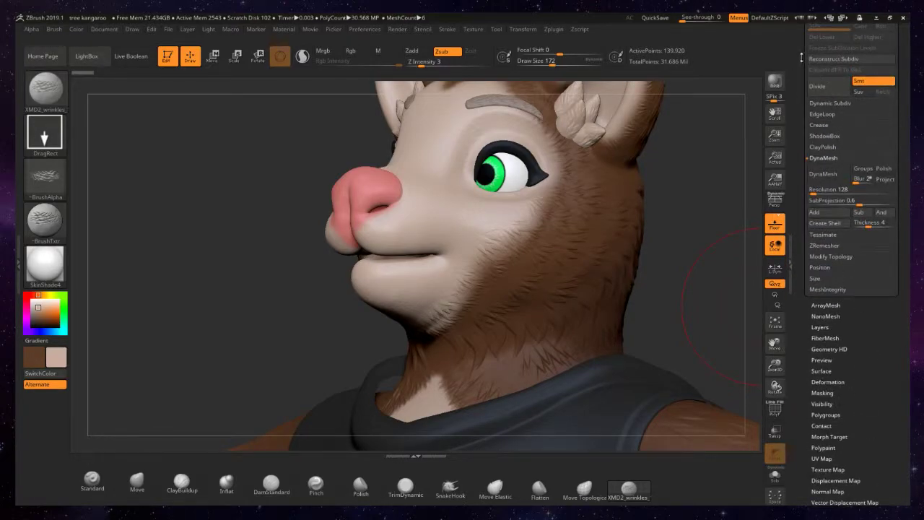
{"action": "scroll", "coordinate": [801, 57], "scroll_direction": "up", "scroll_amount": 2}
{"action": "right_click_drag", "start_coordinate": [557, 213], "coordinate": [532, 268], "text": "alt"}
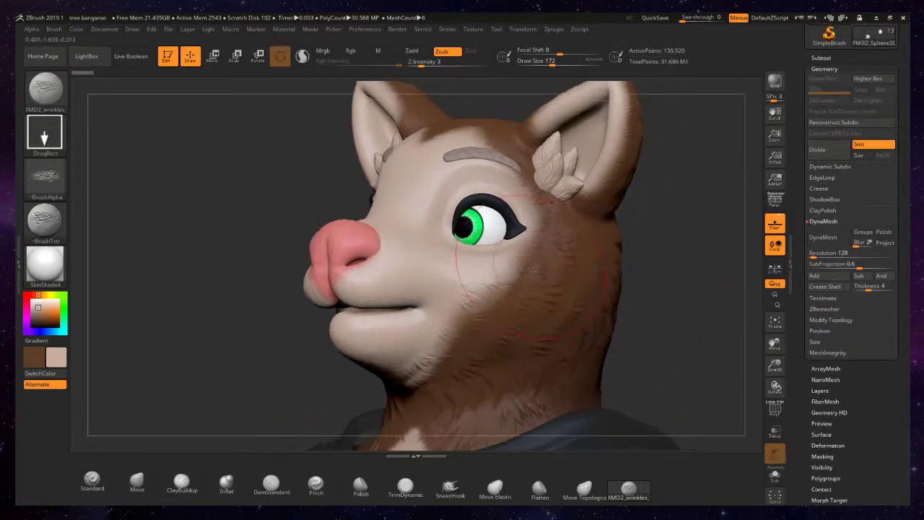
{"action": "left_click", "coordinate": [563, 251], "text": "alt"}
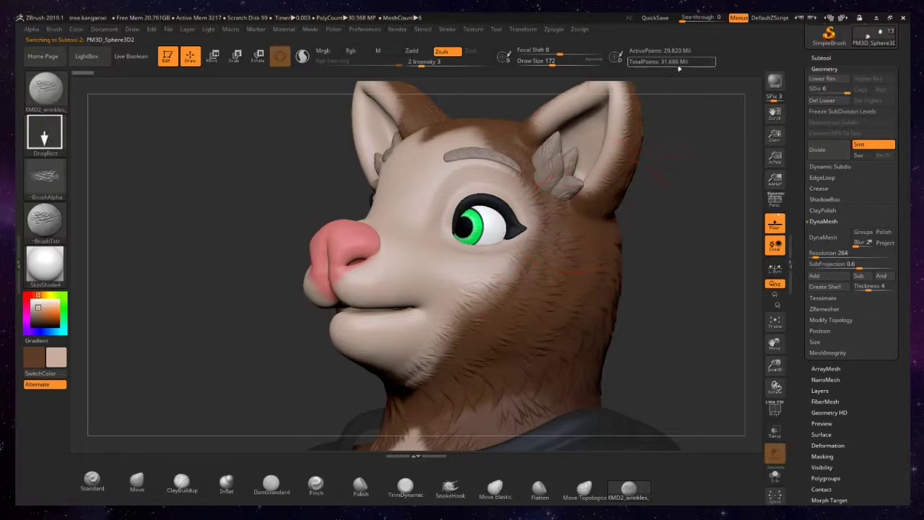
Step: Lower the body mesh to subdivision level 1 and inspect the head at low resolution
{"action": "right_click_drag", "start_coordinate": [458, 226], "coordinate": [610, 320], "text": "ctrl"}
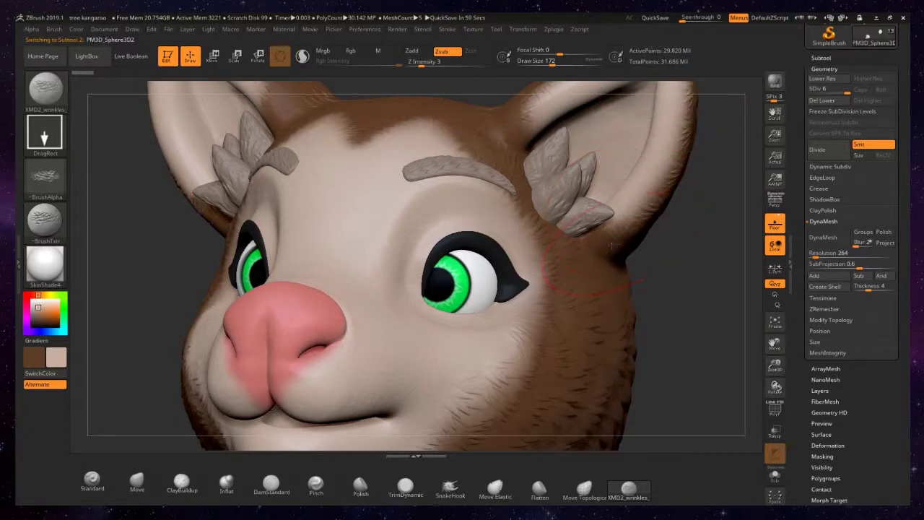
{"action": "right_click_drag", "start_coordinate": [649, 238], "coordinate": [603, 246]}
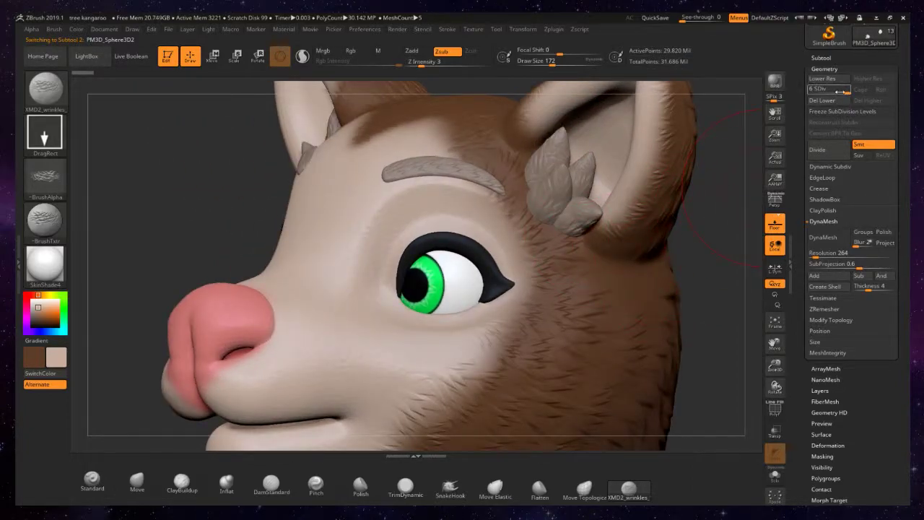
{"action": "left_click_drag", "start_coordinate": [845, 91], "coordinate": [843, 93]}
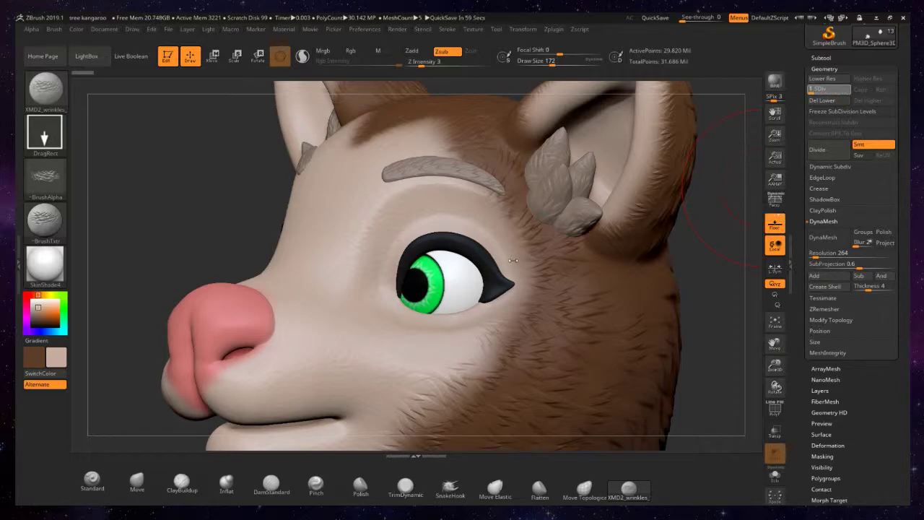
{"action": "mouse_move", "coordinate": [498, 261]}
{"action": "right_mouse_down"}
{"action": "mouse_move", "coordinate": [524, 257]}
{"action": "mouse_move", "coordinate": [480, 236]}
{"action": "mouse_move", "coordinate": [538, 249]}
{"action": "mouse_move", "coordinate": [491, 209]}
{"action": "right_mouse_up"}
{"action": "right_click_drag", "start_coordinate": [538, 234], "coordinate": [523, 236], "text": "shift"}
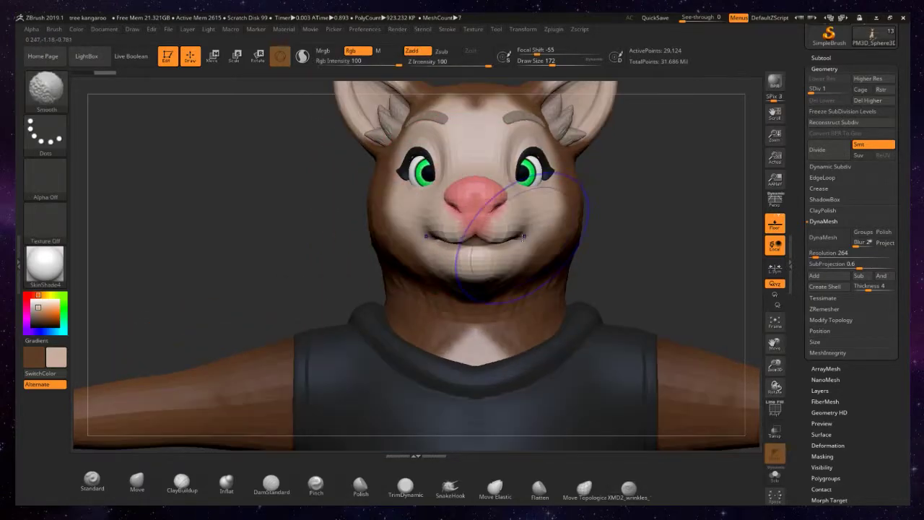
{"action": "right_click_drag", "start_coordinate": [668, 227], "coordinate": [578, 273]}
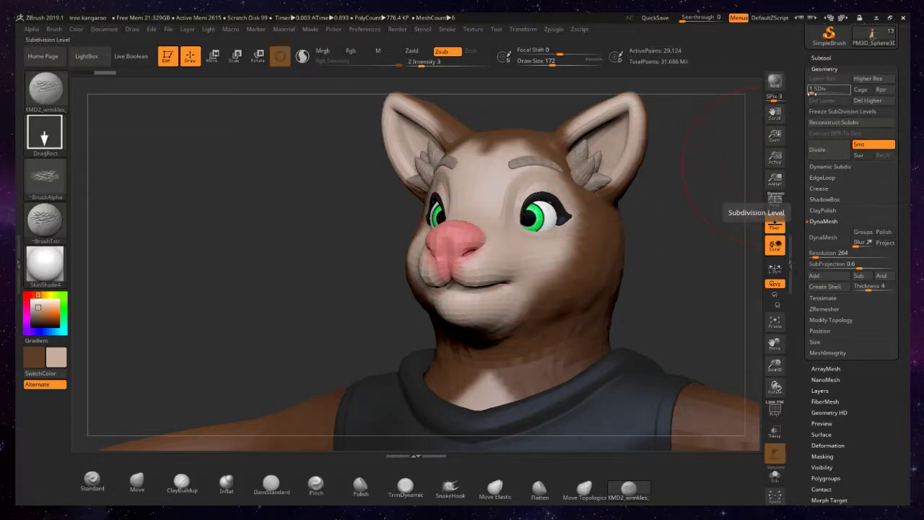
Step: Return the body mesh to subdivision level 6 and examine the fur detail on the cheek and neck
{"action": "left_click_drag", "start_coordinate": [813, 91], "coordinate": [821, 93]}
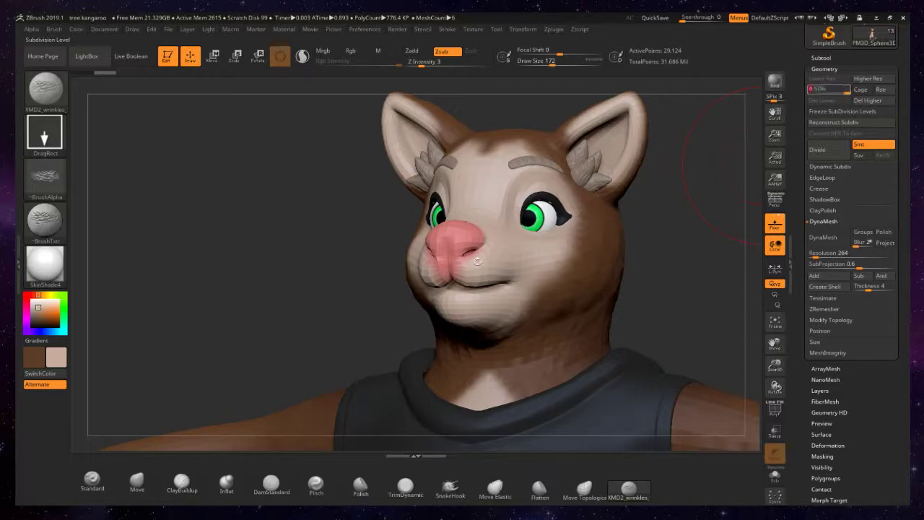
{"action": "right_click_drag", "start_coordinate": [570, 220], "coordinate": [504, 250], "text": "alt"}
{"action": "right_click_drag", "start_coordinate": [570, 239], "coordinate": [515, 234]}
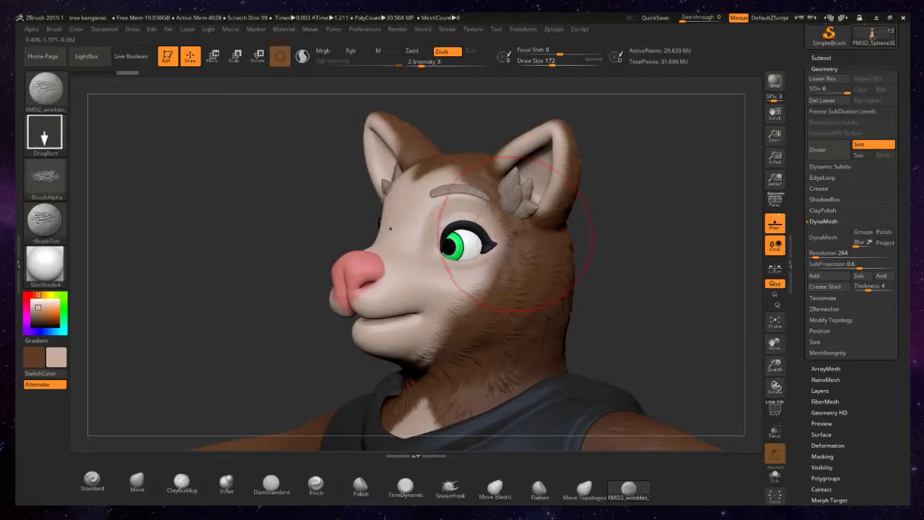
{"action": "right_click_drag", "start_coordinate": [462, 256], "coordinate": [491, 264]}
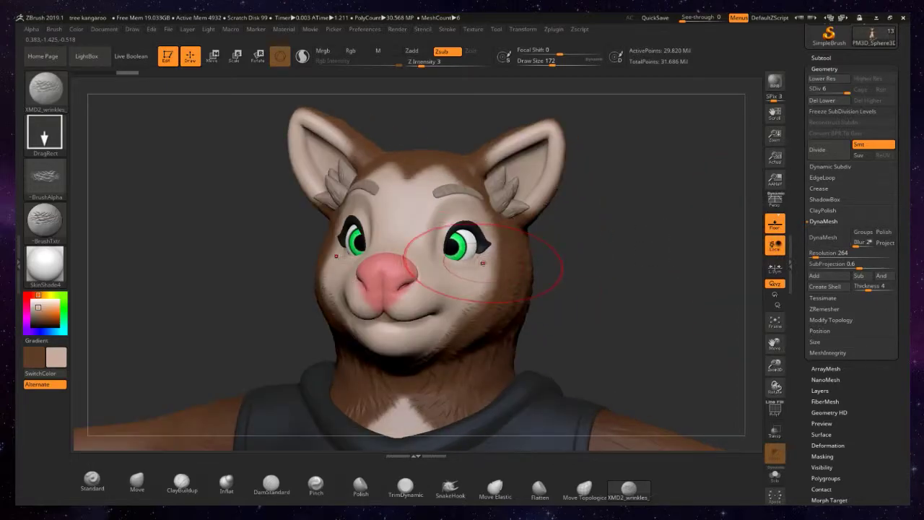
{"action": "right_click_drag", "start_coordinate": [501, 218], "coordinate": [459, 243], "text": "ctrl"}
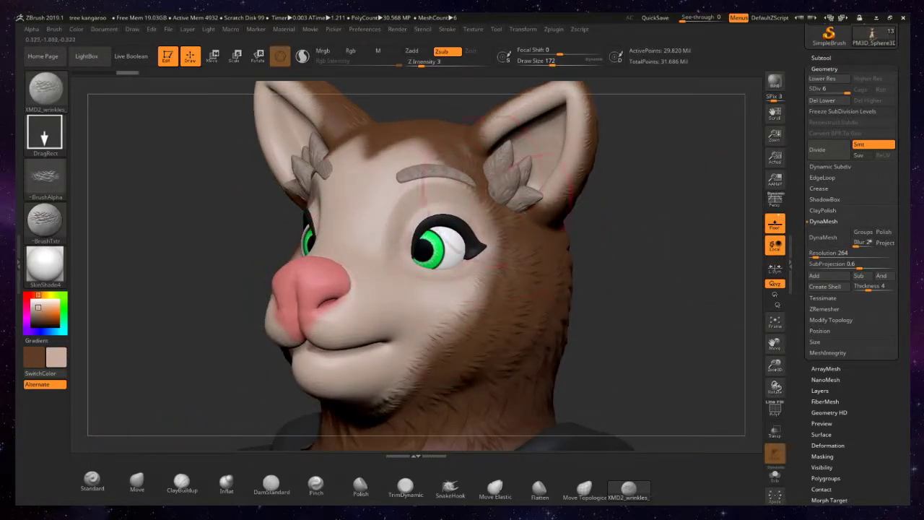
{"action": "mouse_move", "coordinate": [361, 252]}
{"action": "right_mouse_down"}
{"action": "mouse_move", "coordinate": [434, 257]}
{"action": "mouse_move", "coordinate": [519, 253]}
{"action": "mouse_move", "coordinate": [482, 249]}
{"action": "mouse_move", "coordinate": [514, 247]}
{"action": "right_mouse_up"}
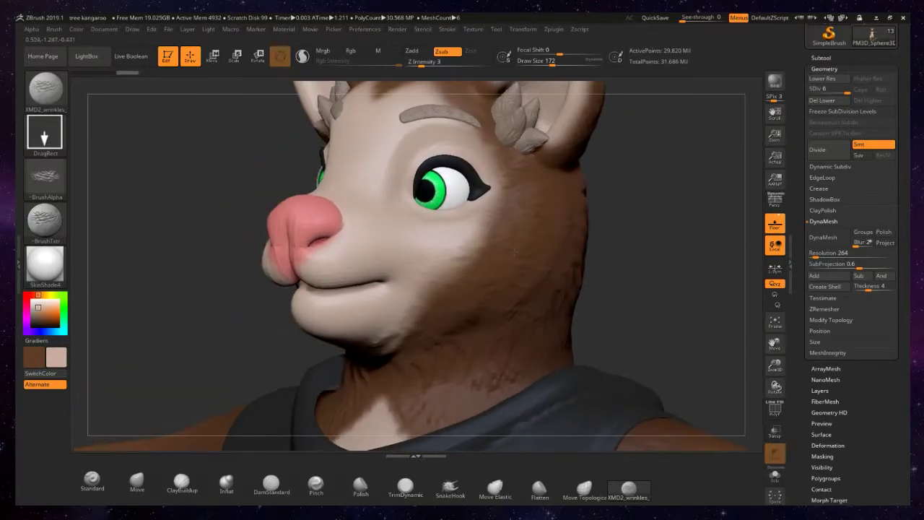
{"action": "right_click_drag", "start_coordinate": [560, 217], "coordinate": [565, 240], "text": "ctrl"}
{"action": "right_click_drag", "start_coordinate": [512, 214], "coordinate": [526, 249], "text": "alt"}
{"action": "right_click_drag", "start_coordinate": [433, 254], "coordinate": [473, 257]}
{"action": "right_click_drag", "start_coordinate": [535, 235], "coordinate": [501, 230]}
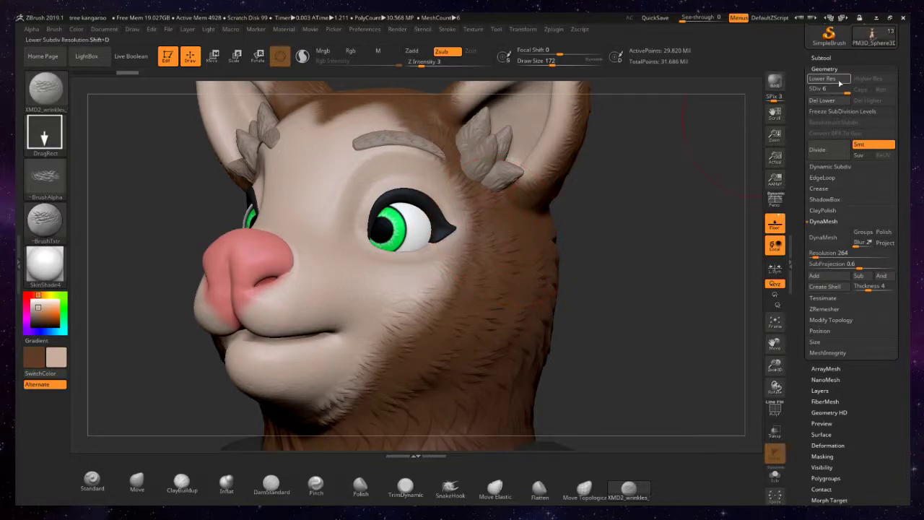
Step: Check the body in the subtool list and set its subdivision level to 2
{"action": "left_click", "coordinate": [821, 57]}
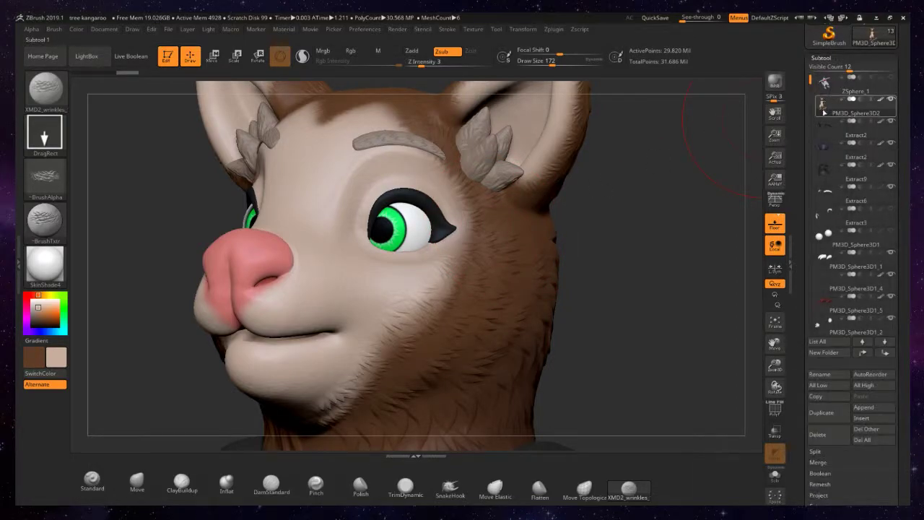
{"action": "left_click", "coordinate": [823, 125]}
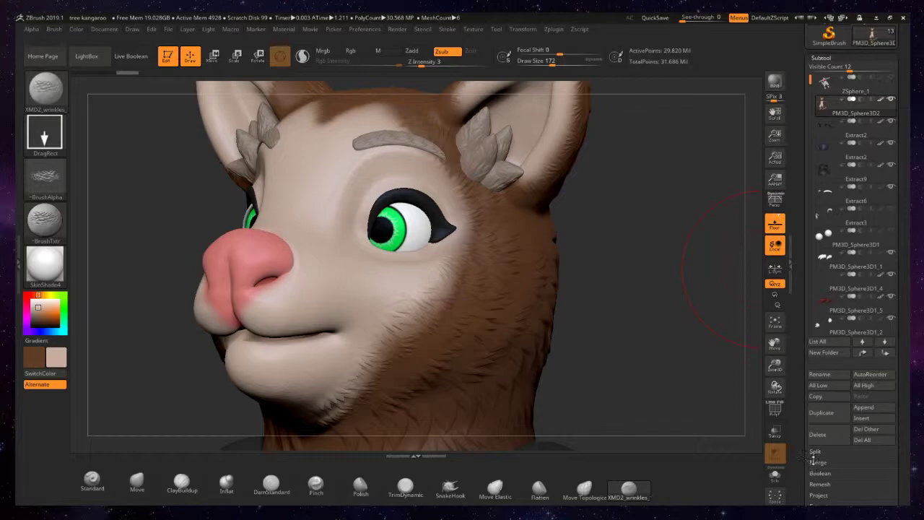
{"action": "scroll", "coordinate": [813, 456], "scroll_direction": "down", "scroll_amount": 5}
{"action": "left_click", "coordinate": [826, 317]}
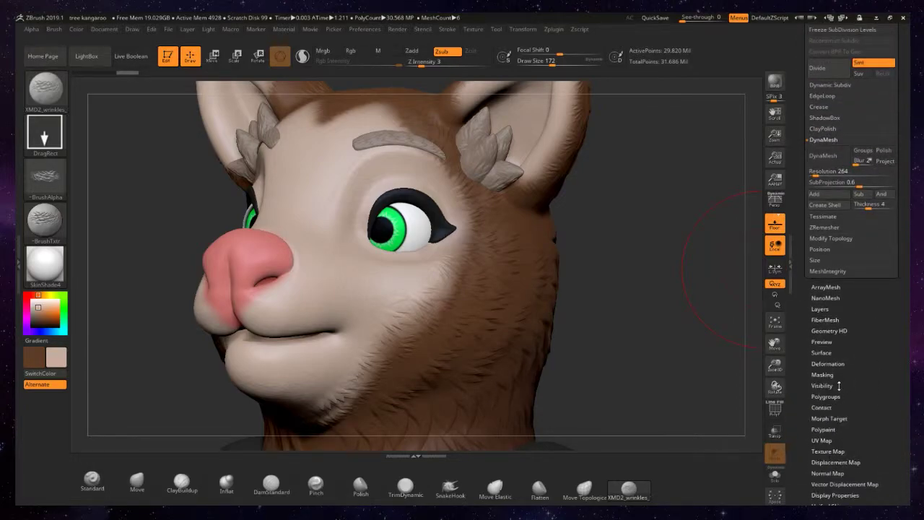
{"action": "scroll", "coordinate": [804, 96], "scroll_direction": "up", "scroll_amount": 1}
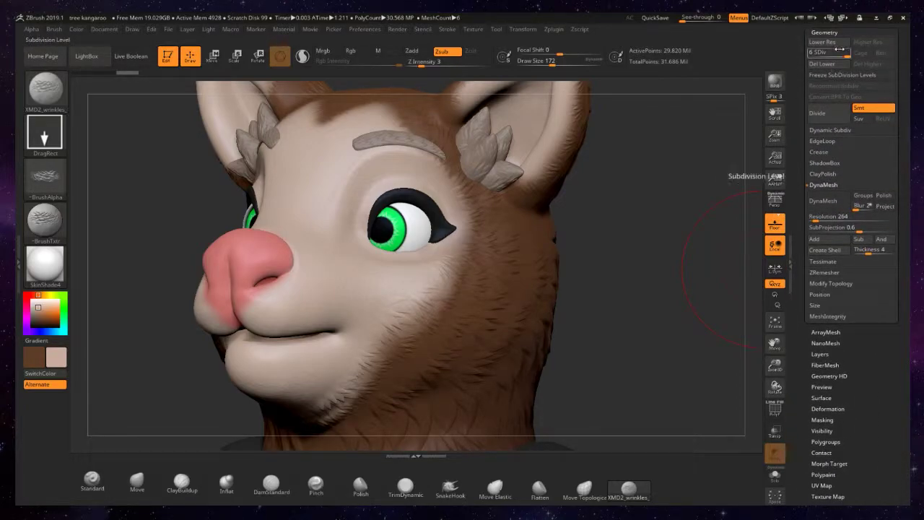
{"action": "left_click", "coordinate": [815, 52]}
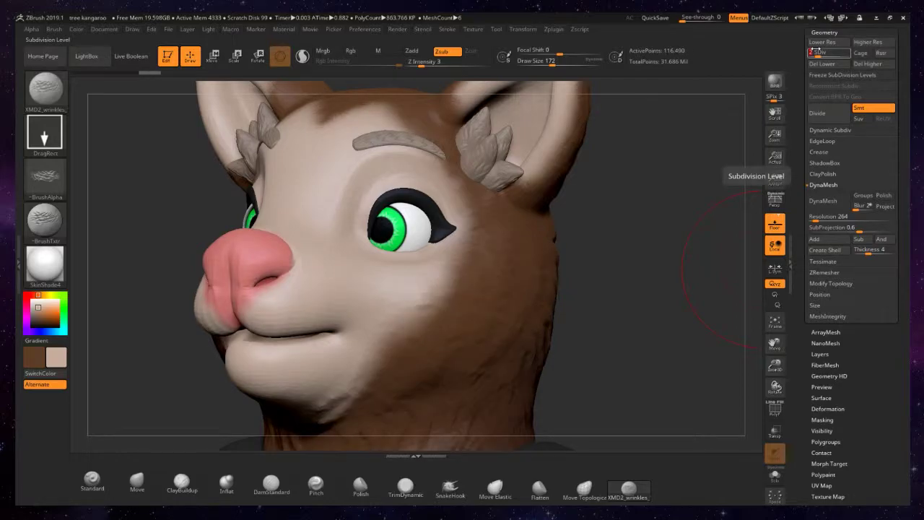
Step: Delete both the lower and the higher subdivision levels of the body mesh
{"action": "right_click_drag", "start_coordinate": [365, 260], "coordinate": [377, 242], "text": "shift"}
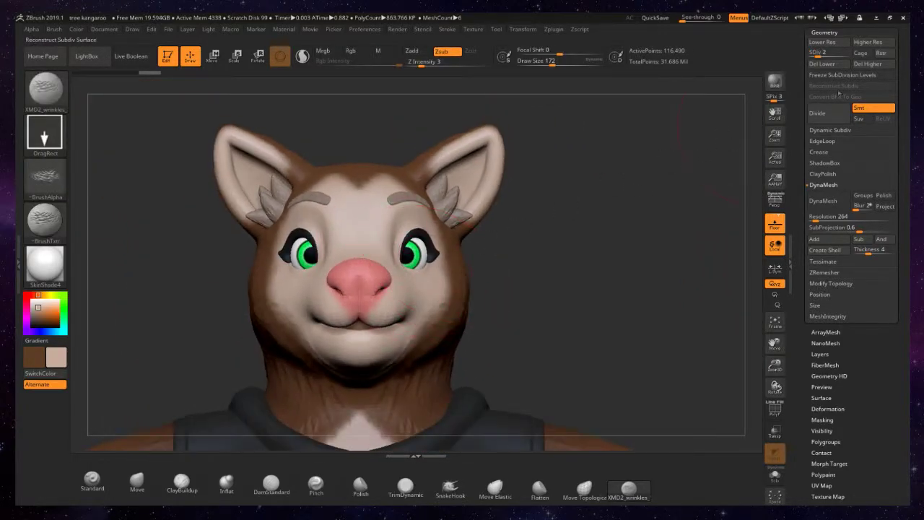
{"action": "left_click", "coordinate": [832, 65]}
{"action": "left_click", "coordinate": [874, 65]}
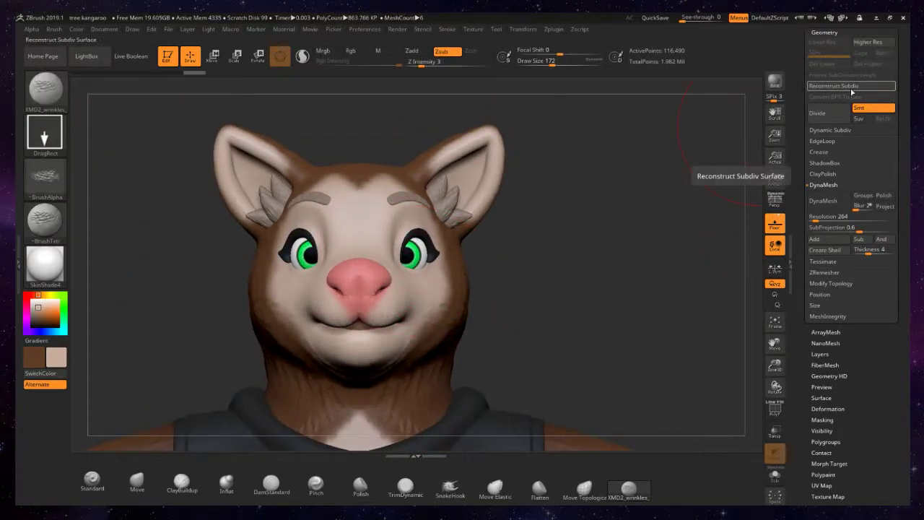
{"action": "right_click_drag", "start_coordinate": [528, 204], "coordinate": [454, 232]}
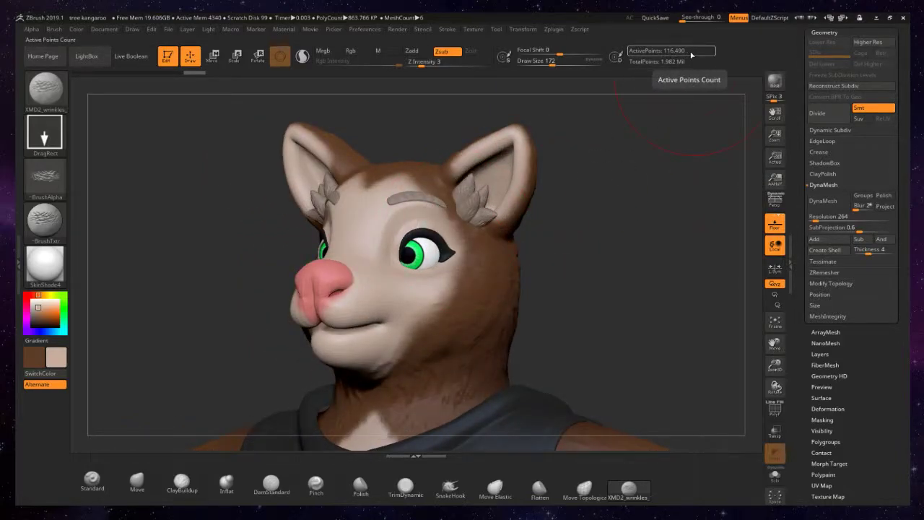
{"action": "right_click_drag", "start_coordinate": [361, 289], "coordinate": [712, 358], "text": "ctrl"}
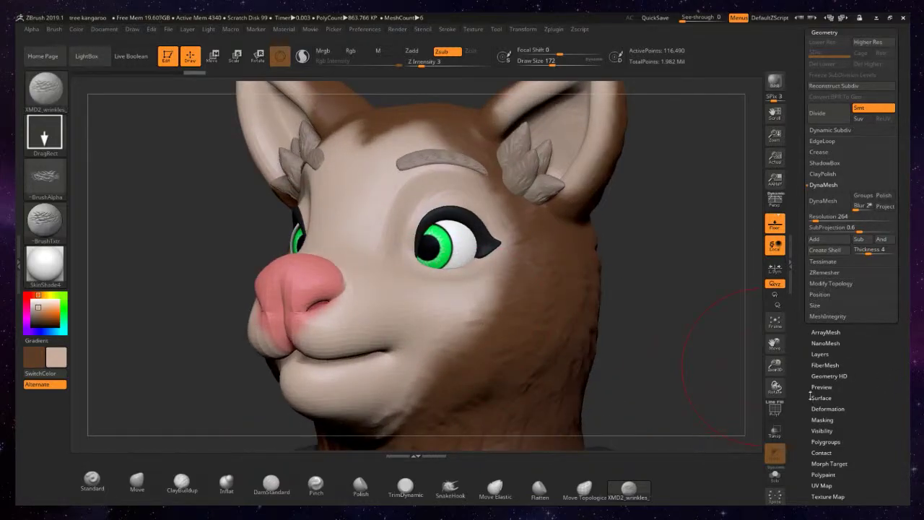
Step: Display the polygon wireframe and examine the topology of the face
{"action": "left_click", "coordinate": [774, 409]}
{"action": "right_click_drag", "start_coordinate": [462, 304], "coordinate": [388, 297]}
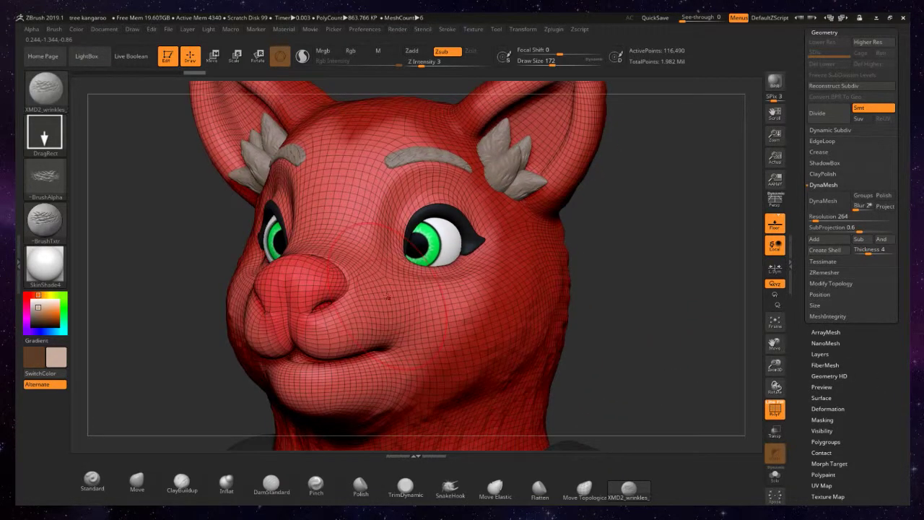
{"action": "right_click_drag", "start_coordinate": [360, 214], "coordinate": [369, 295], "text": "ctrl"}
{"action": "right_click_drag", "start_coordinate": [654, 277], "coordinate": [440, 285], "text": "alt"}
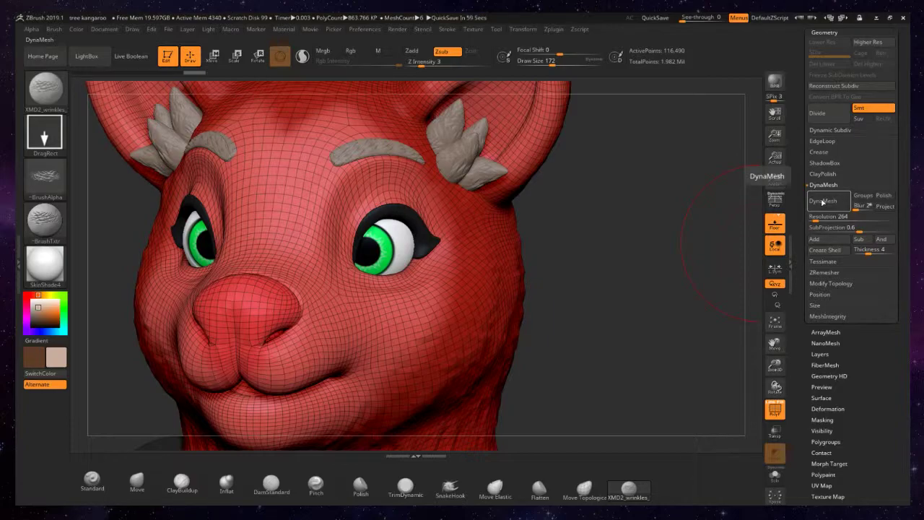
Step: Remesh the body with DynaMesh at resolution 264 and inspect the new polygons around the muzzle
{"action": "left_click", "coordinate": [823, 202]}
{"action": "right_click_drag", "start_coordinate": [541, 300], "coordinate": [498, 284]}
{"action": "right_click_drag", "start_coordinate": [477, 242], "coordinate": [533, 244]}
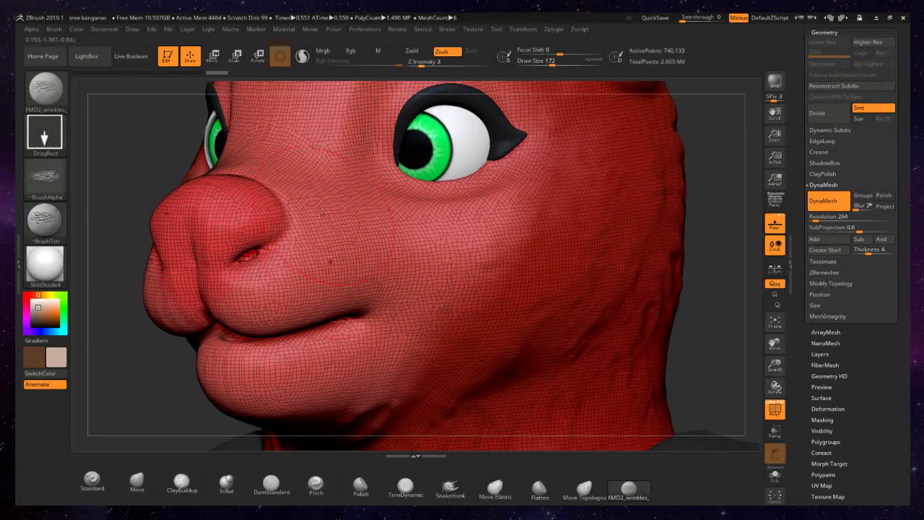
{"action": "right_click_drag", "start_coordinate": [329, 260], "coordinate": [405, 190], "text": "ctrl"}
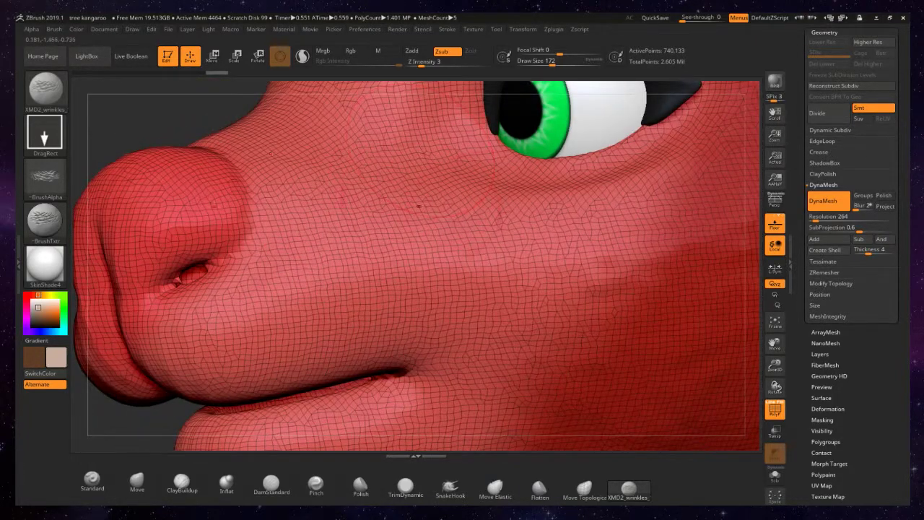
Step: Check the remeshed head from below and hide the polygon wireframe
{"action": "right_click_drag", "start_coordinate": [380, 278], "coordinate": [426, 279]}
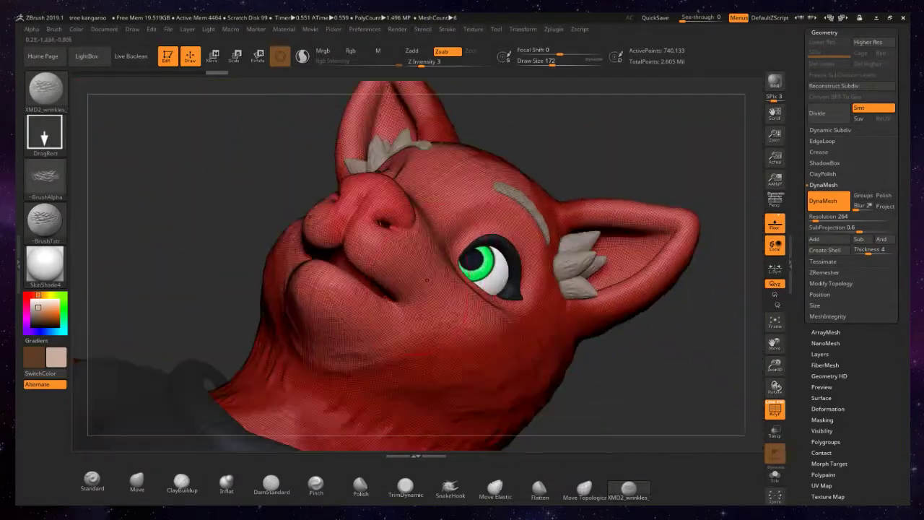
{"action": "right_click_drag", "start_coordinate": [438, 223], "coordinate": [361, 262]}
{"action": "left_click", "coordinate": [775, 409]}
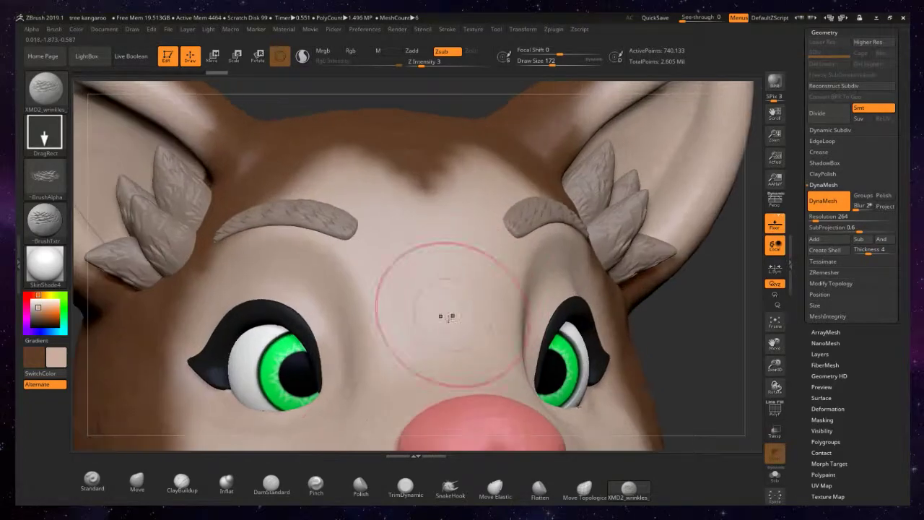
Step: Build up a thick horn-like lump in the middle of the forehead with the ClayBuildup brush
{"action": "left_click", "coordinate": [182, 483]}
{"action": "right_click_drag", "start_coordinate": [428, 179], "coordinate": [424, 278], "text": "alt"}
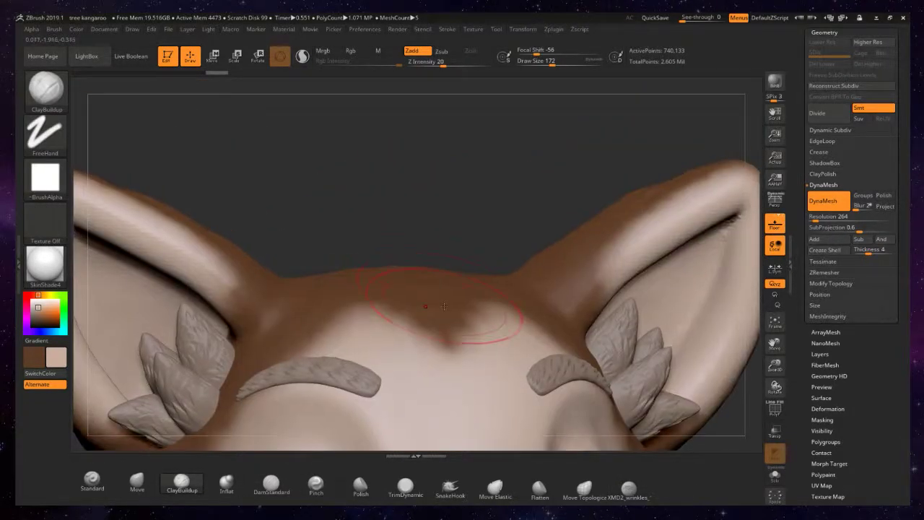
{"action": "mouse_move", "coordinate": [473, 333]}
{"action": "left_mouse_down"}
{"action": "mouse_move", "coordinate": [435, 317]}
{"action": "mouse_move", "coordinate": [462, 312]}
{"action": "mouse_move", "coordinate": [469, 282]}
{"action": "left_mouse_up"}
{"action": "right_click_drag", "start_coordinate": [361, 238], "coordinate": [455, 253]}
{"action": "left_click_drag", "start_coordinate": [454, 260], "coordinate": [412, 257]}
{"action": "right_click_drag", "start_coordinate": [411, 258], "coordinate": [664, 209]}
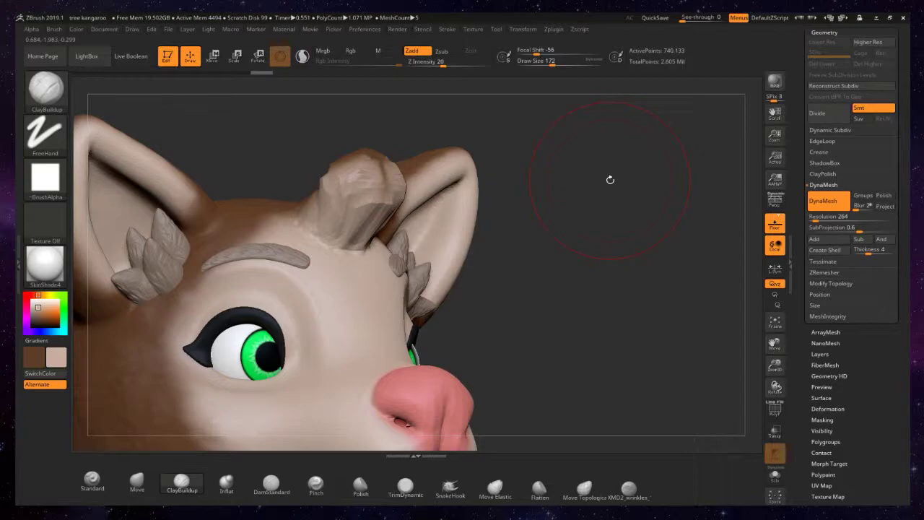
Step: Update the body's DynaMesh at resolution 264 and smooth out the faceted surface of the forehead horn
{"action": "key", "text": "ctrl"}
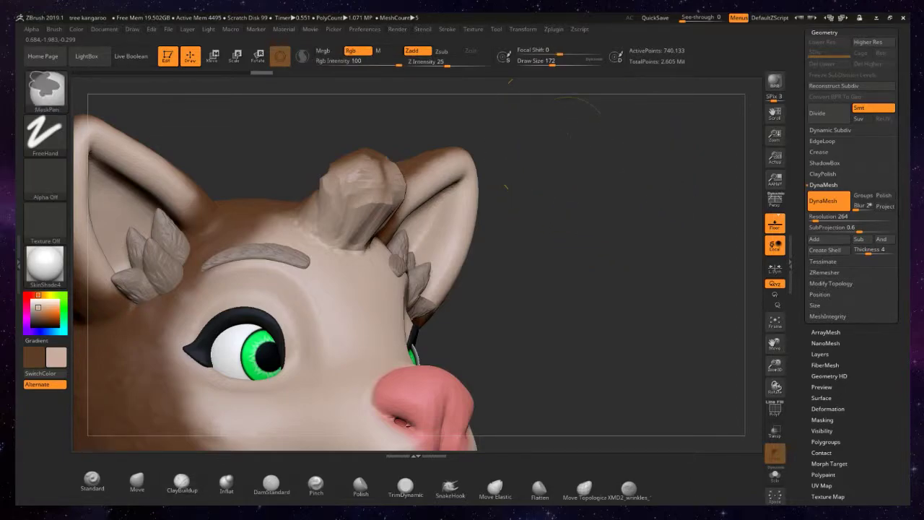
{"action": "left_click_drag", "start_coordinate": [567, 136], "coordinate": [601, 382], "text": "ctrl"}
{"action": "right_click_drag", "start_coordinate": [361, 234], "coordinate": [355, 236], "text": "alt"}
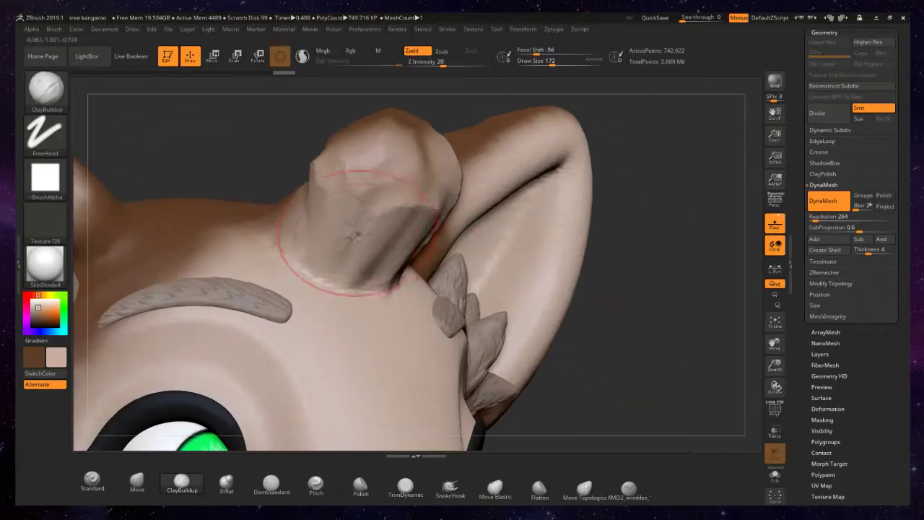
{"action": "mouse_move", "coordinate": [355, 235]}
{"action": "left_mouse_down", "text": "shift"}
{"action": "mouse_move", "coordinate": [372, 171]}
{"action": "mouse_move", "coordinate": [374, 229]}
{"action": "left_mouse_up", "text": "shift"}
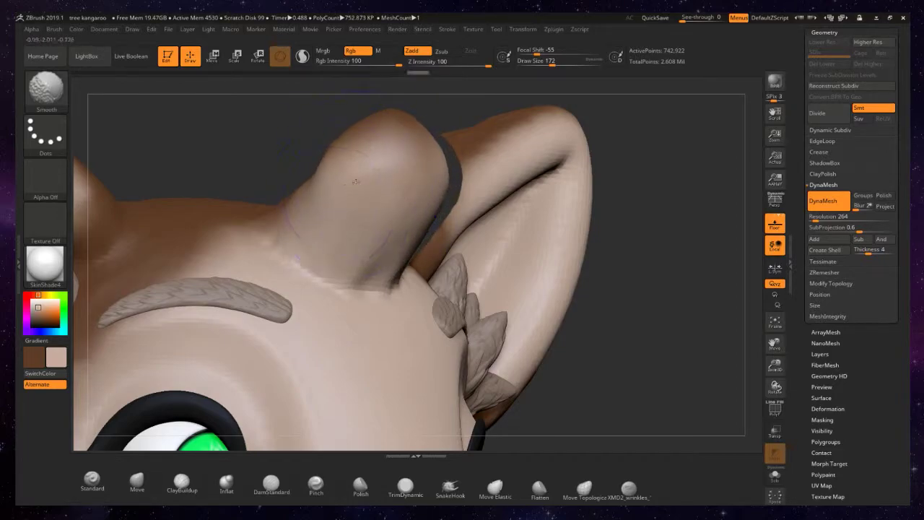
Step: Display the polygon wireframe and smooth the horn's sides, tip and the transition at its base
{"action": "left_click", "coordinate": [775, 409]}
{"action": "left_click", "coordinate": [770, 413]}
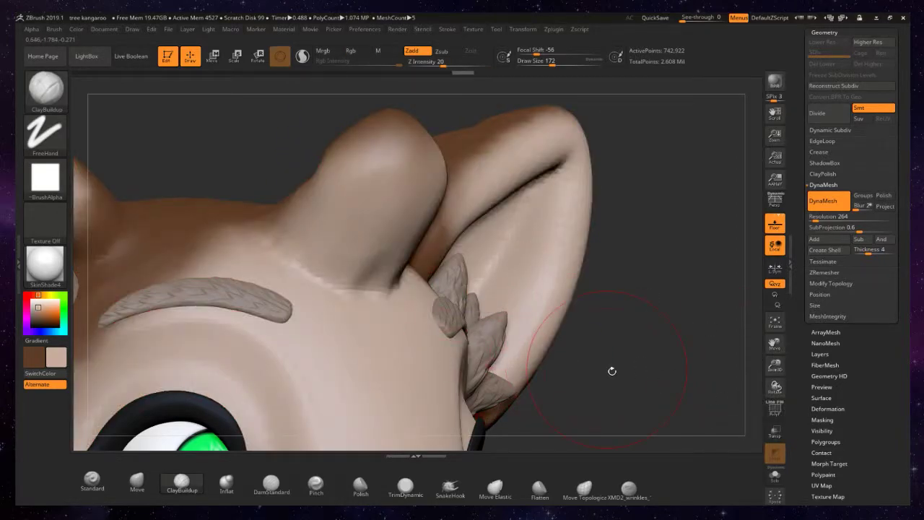
{"action": "left_click", "coordinate": [773, 413]}
{"action": "right_click_drag", "start_coordinate": [268, 217], "coordinate": [388, 221]}
{"action": "left_click_drag", "start_coordinate": [310, 253], "coordinate": [281, 253], "text": "shift"}
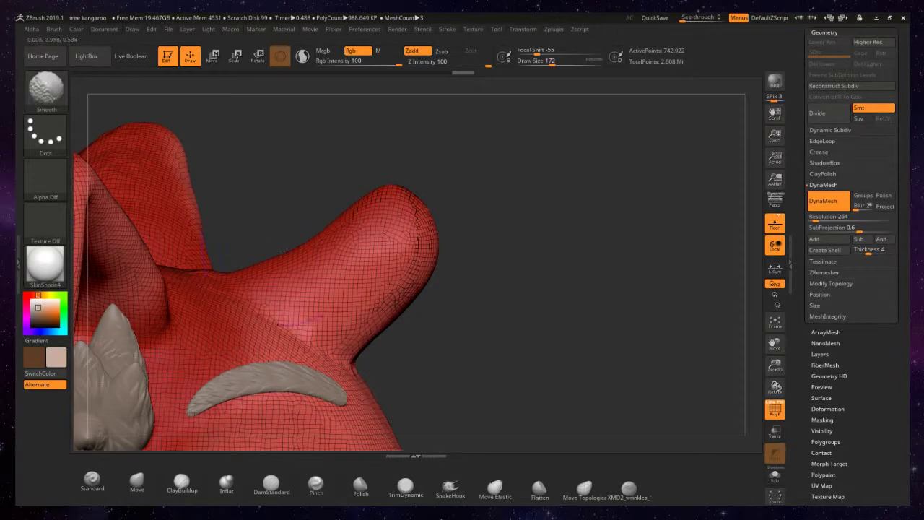
{"action": "right_click_drag", "start_coordinate": [281, 254], "coordinate": [307, 254]}
{"action": "left_click_drag", "start_coordinate": [307, 254], "coordinate": [315, 260], "text": "shift"}
{"action": "right_click_drag", "start_coordinate": [315, 260], "coordinate": [375, 249]}
{"action": "mouse_move", "coordinate": [411, 216]}
{"action": "left_mouse_down", "text": "shift"}
{"action": "mouse_move", "coordinate": [430, 211]}
{"action": "mouse_move", "coordinate": [422, 224]}
{"action": "left_mouse_up", "text": "shift"}
{"action": "right_click_drag", "start_coordinate": [462, 224], "coordinate": [395, 219]}
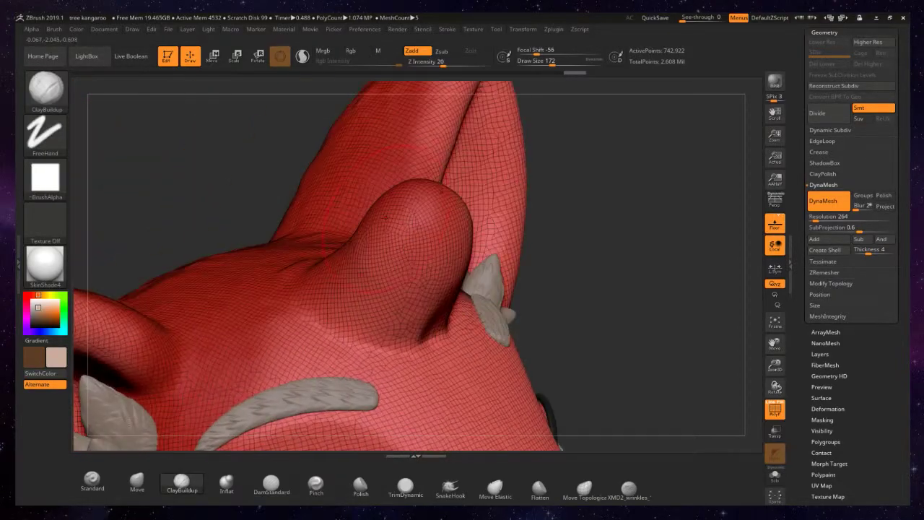
{"action": "left_click_drag", "start_coordinate": [422, 325], "coordinate": [434, 333], "text": "shift"}
{"action": "right_click_drag", "start_coordinate": [404, 289], "coordinate": [449, 258], "text": "shift"}
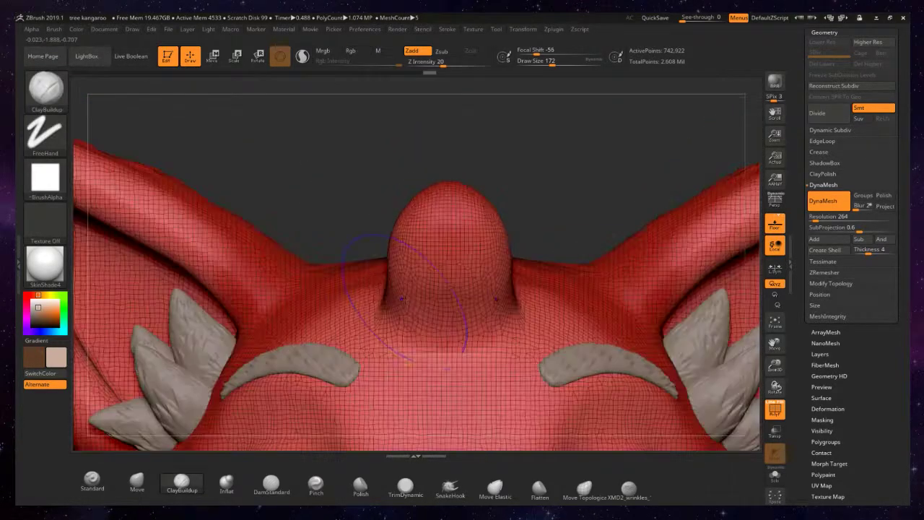
{"action": "mouse_move", "coordinate": [449, 238]}
{"action": "left_mouse_down", "text": "shift"}
{"action": "mouse_move", "coordinate": [453, 220]}
{"action": "mouse_move", "coordinate": [456, 232]}
{"action": "left_mouse_up", "text": "shift"}
Step: Remesh the body with ZRemesher at a target polygons count of 18.66049 and isolate it from the other subtools
{"action": "right_click_drag", "start_coordinate": [455, 232], "coordinate": [462, 188], "text": "ctrl"}
{"action": "right_click_drag", "start_coordinate": [505, 303], "coordinate": [499, 198], "text": "alt"}
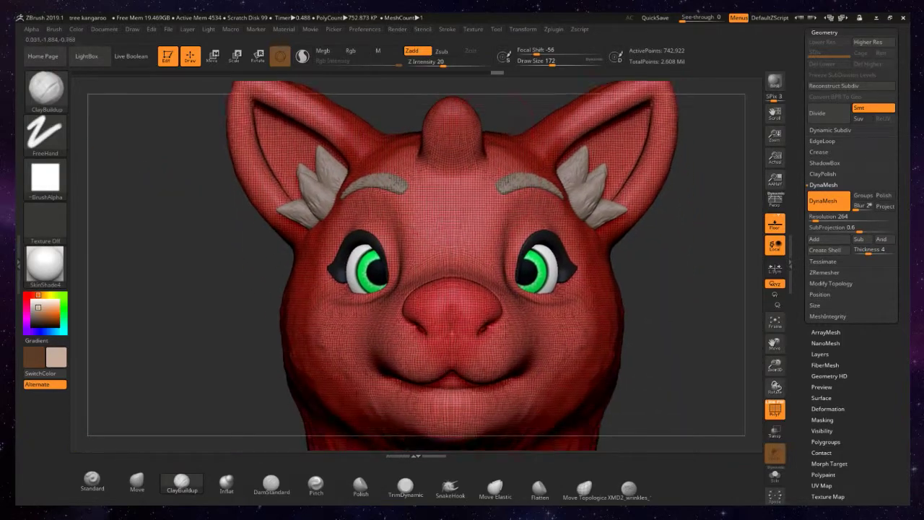
{"action": "right_click_drag", "start_coordinate": [599, 198], "coordinate": [515, 198]}
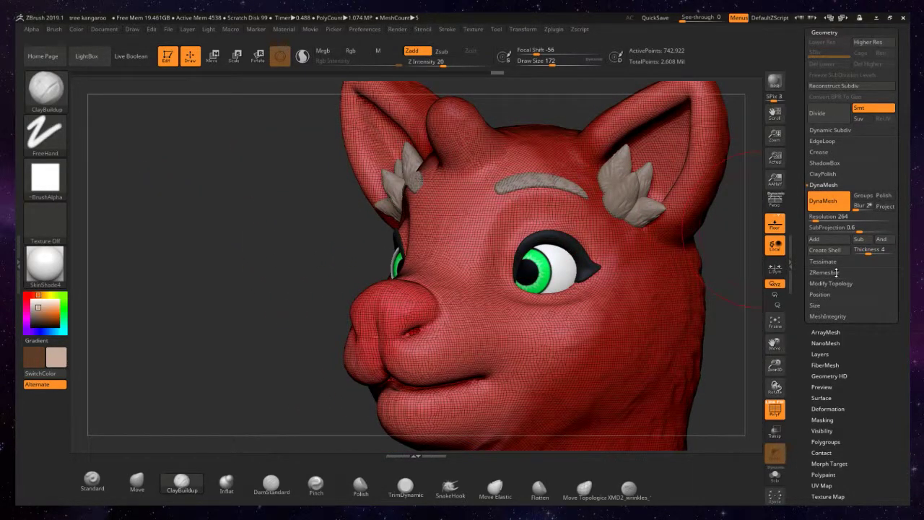
{"action": "left_click", "coordinate": [836, 272]}
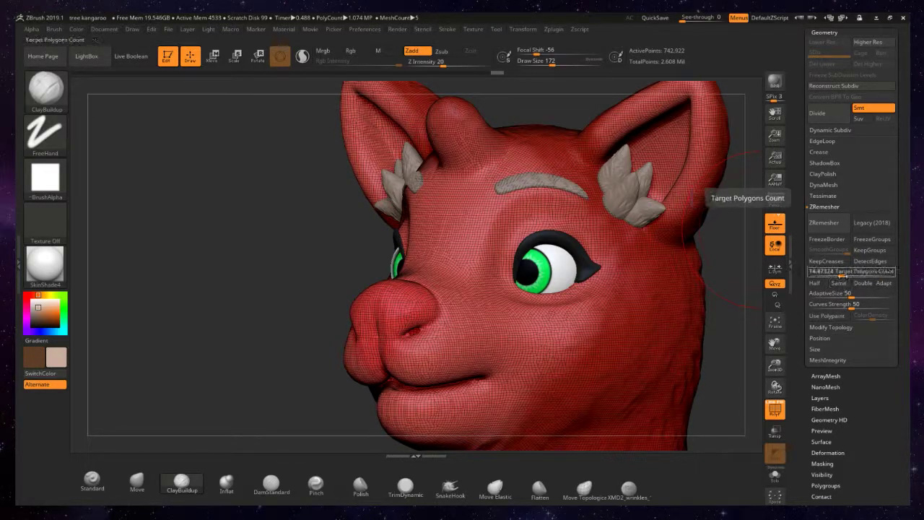
{"action": "left_click", "coordinate": [841, 273]}
{"action": "left_click_drag", "start_coordinate": [843, 275], "coordinate": [845, 274]}
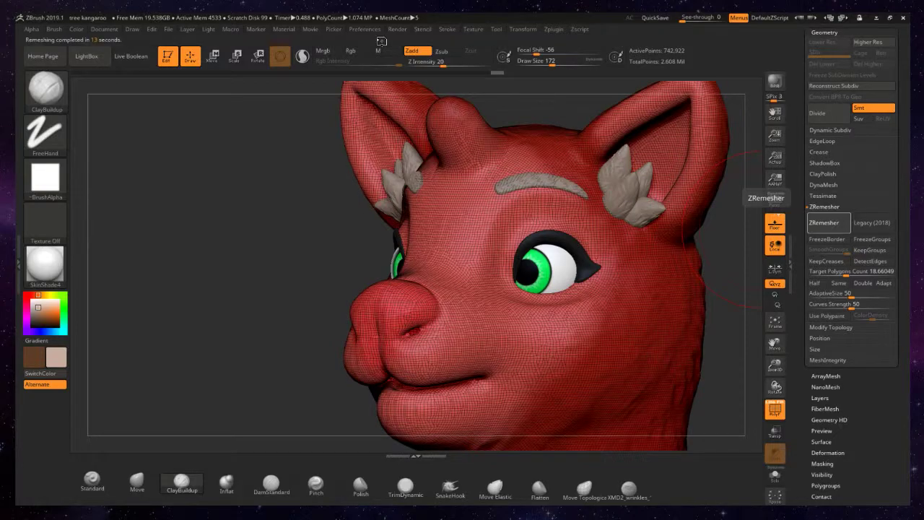
{"action": "right_click_drag", "start_coordinate": [566, 256], "coordinate": [386, 264]}
{"action": "left_click", "coordinate": [778, 478]}
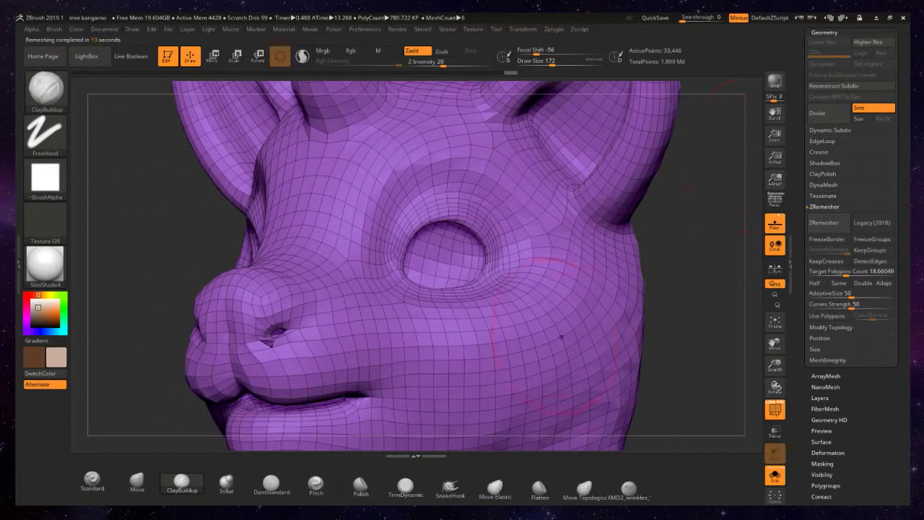
Step: Examine the remeshed edge loops around the eye socket and undo the ZRemesher result
{"action": "right_click_drag", "start_coordinate": [476, 239], "coordinate": [375, 217]}
{"action": "right_click_drag", "start_coordinate": [310, 210], "coordinate": [411, 191]}
{"action": "right_click_drag", "start_coordinate": [411, 191], "coordinate": [437, 273], "text": "alt"}
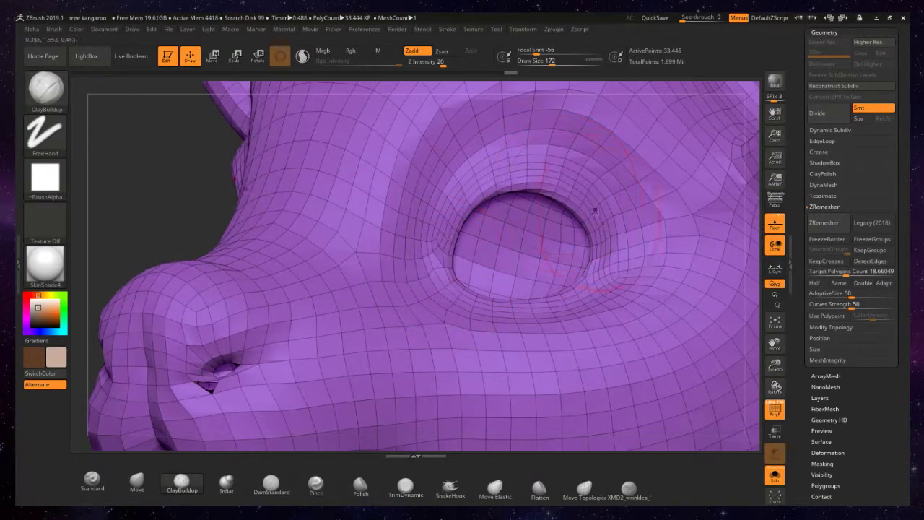
{"action": "right_click_drag", "start_coordinate": [599, 268], "coordinate": [577, 271], "text": "alt"}
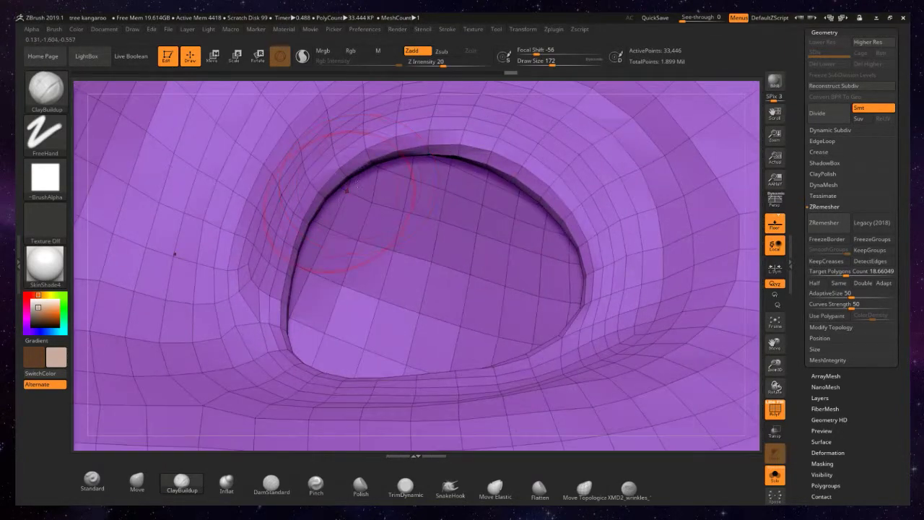
{"action": "right_click_drag", "start_coordinate": [346, 189], "coordinate": [309, 189]}
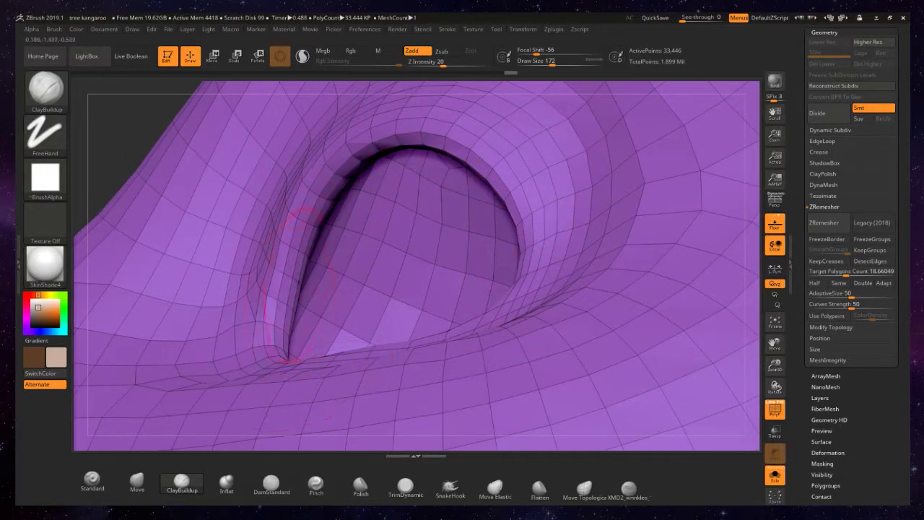
{"action": "right_click_drag", "start_coordinate": [582, 290], "coordinate": [445, 216]}
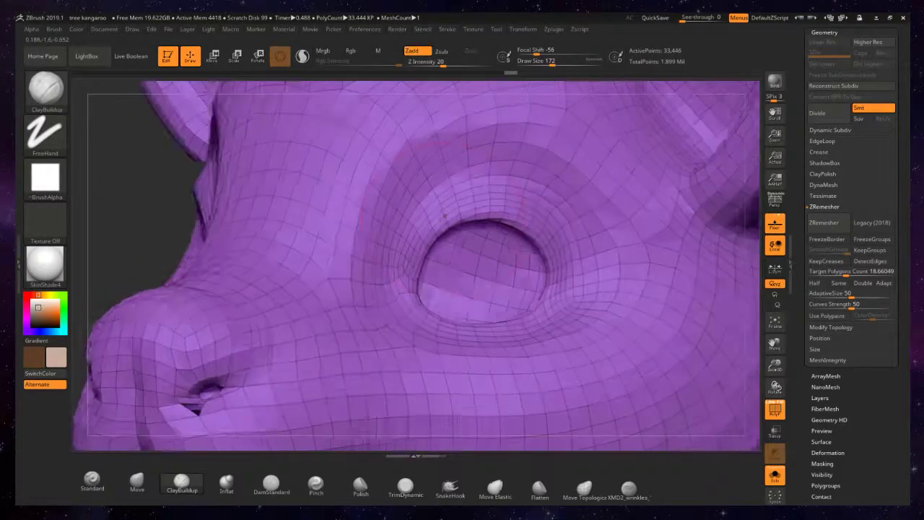
{"action": "key", "text": "ctrl+z"}
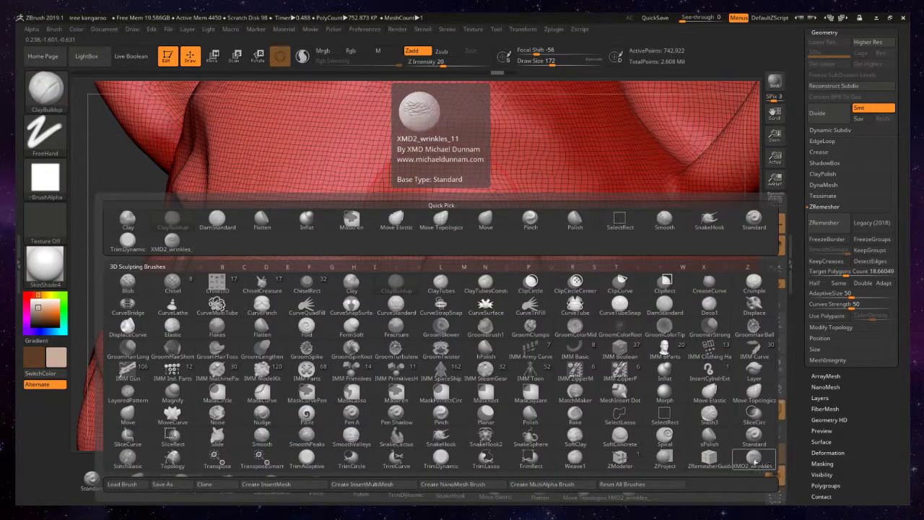
Step: Choose the ZRemesherGuides brush, dismiss its Dynamic Draw Size note and reduce the draw size to 24
{"action": "left_click", "coordinate": [710, 459]}
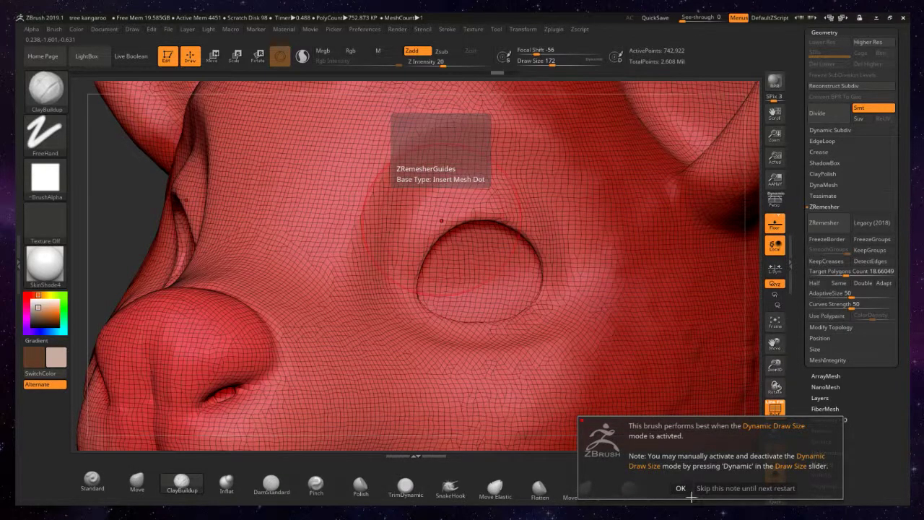
{"action": "left_click", "coordinate": [682, 489]}
{"action": "right_click_drag", "start_coordinate": [473, 235], "coordinate": [405, 218]}
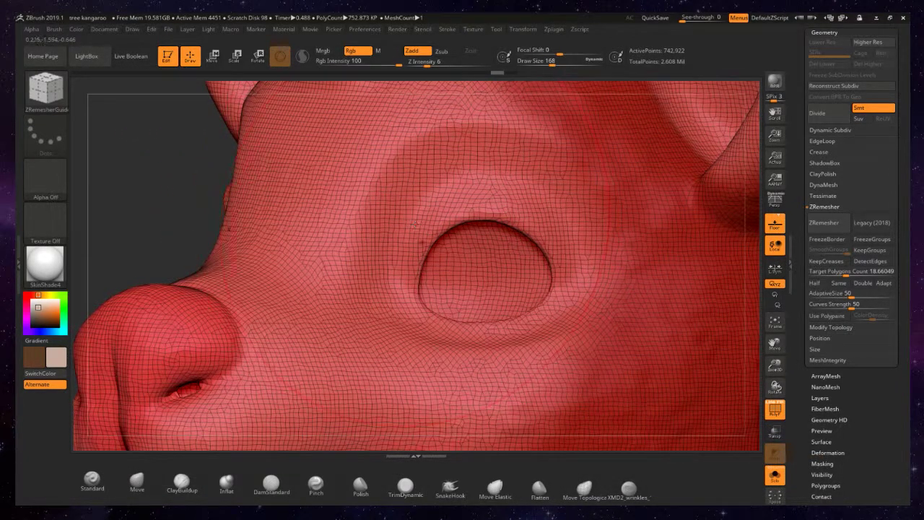
{"action": "key", "text": "bracketleft"}
{"action": "key", "text": "bracketleft"}
{"action": "key", "text": "bracketleft"}
{"action": "key", "text": "bracketleft"}
{"action": "key", "text": "bracketleft"}
{"action": "key", "text": "bracketleft"}
{"action": "key", "text": "bracketleft"}
{"action": "key", "text": "bracketleft"}
{"action": "key", "text": "bracketleft"}
{"action": "key", "text": "bracketleft"}
{"action": "key", "text": "bracketleft"}
{"action": "key", "text": "bracketleft"}
{"action": "key", "text": "bracketleft"}
{"action": "key", "text": "bracketleft"}
{"action": "key", "text": "bracketright"}
{"action": "key", "text": "bracketright"}
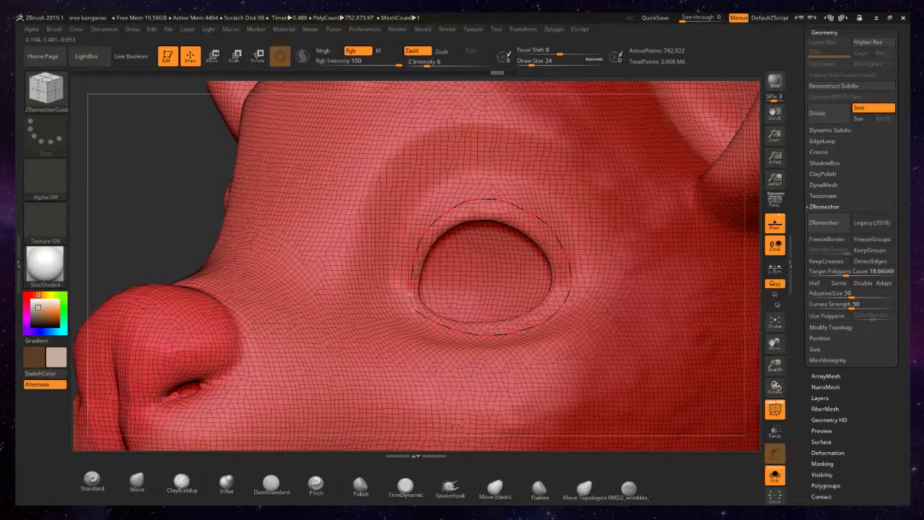
Step: Draw two closed guide loops around the eye socket, one close to the rim and one along the outer edge of the hollow
{"action": "left_click_drag", "start_coordinate": [410, 295], "coordinate": [412, 308]}
{"action": "mouse_move", "coordinate": [361, 278]}
{"action": "right_mouse_down"}
{"action": "mouse_move", "coordinate": [417, 273]}
{"action": "mouse_move", "coordinate": [358, 260]}
{"action": "right_mouse_up"}
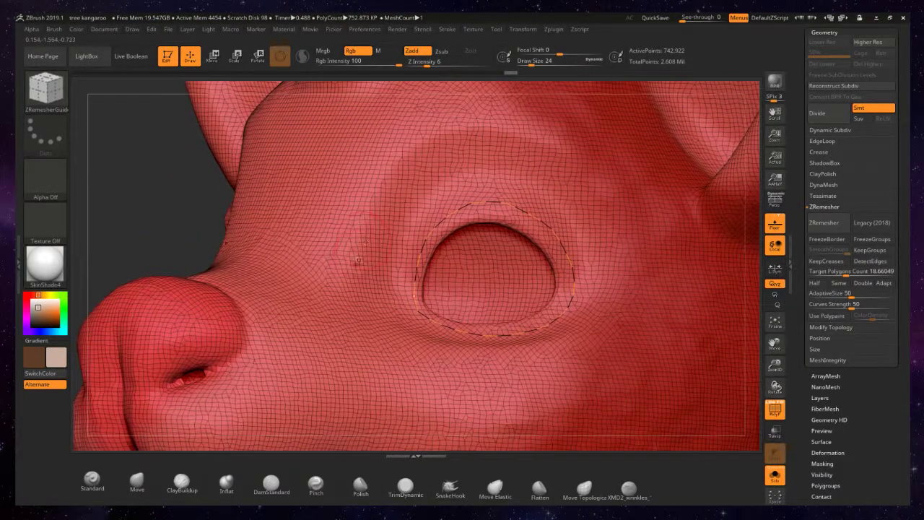
{"action": "mouse_move", "coordinate": [387, 176]}
{"action": "left_mouse_down"}
{"action": "mouse_move", "coordinate": [442, 137]}
{"action": "mouse_move", "coordinate": [532, 135]}
{"action": "mouse_move", "coordinate": [608, 211]}
{"action": "mouse_move", "coordinate": [610, 313]}
{"action": "left_mouse_up"}
{"action": "left_click_drag", "start_coordinate": [553, 350], "coordinate": [480, 357]}
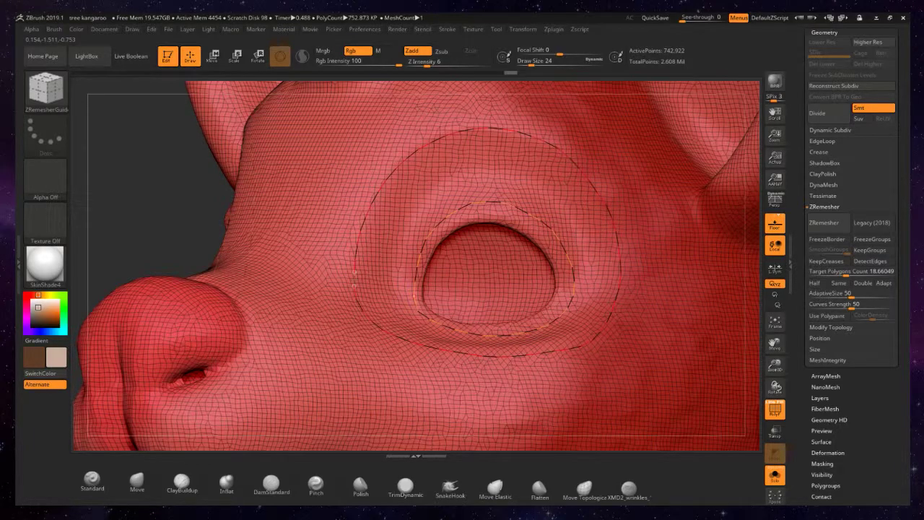
Step: Draw a closed remeshing guide around the rim of the nostril
{"action": "right_click_drag", "start_coordinate": [354, 271], "coordinate": [379, 296]}
{"action": "right_click_drag", "start_coordinate": [357, 333], "coordinate": [285, 309], "text": "alt"}
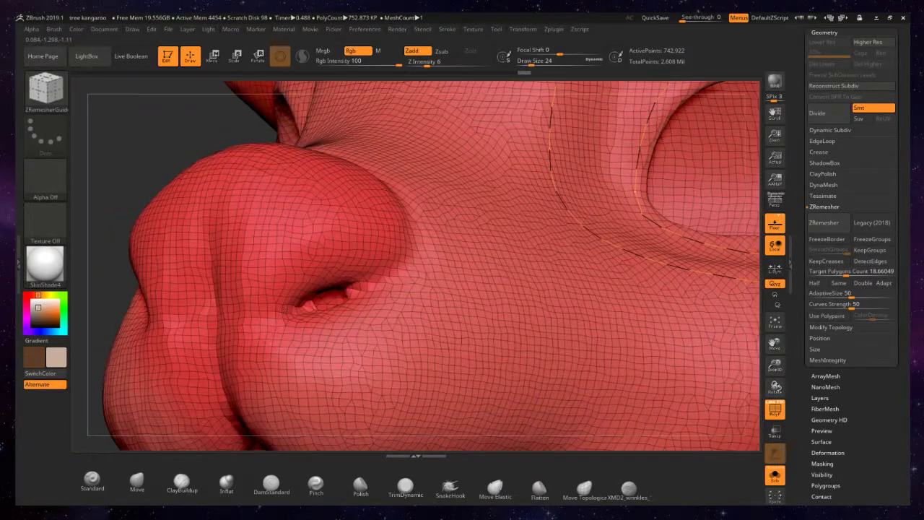
{"action": "mouse_move", "coordinate": [361, 275]}
{"action": "left_mouse_down"}
{"action": "mouse_move", "coordinate": [308, 319]}
{"action": "mouse_move", "coordinate": [292, 297]}
{"action": "left_mouse_up"}
Step: Draw guides across the nose bridge and from the forehead around the outside of the eye loops to the muzzle
{"action": "right_click_drag", "start_coordinate": [295, 296], "coordinate": [395, 275], "text": "alt"}
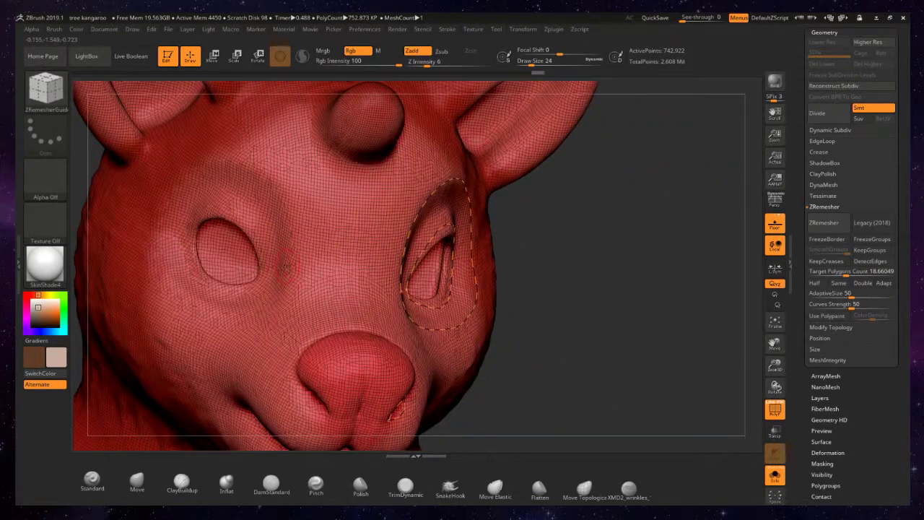
{"action": "right_click_drag", "start_coordinate": [290, 266], "coordinate": [287, 226]}
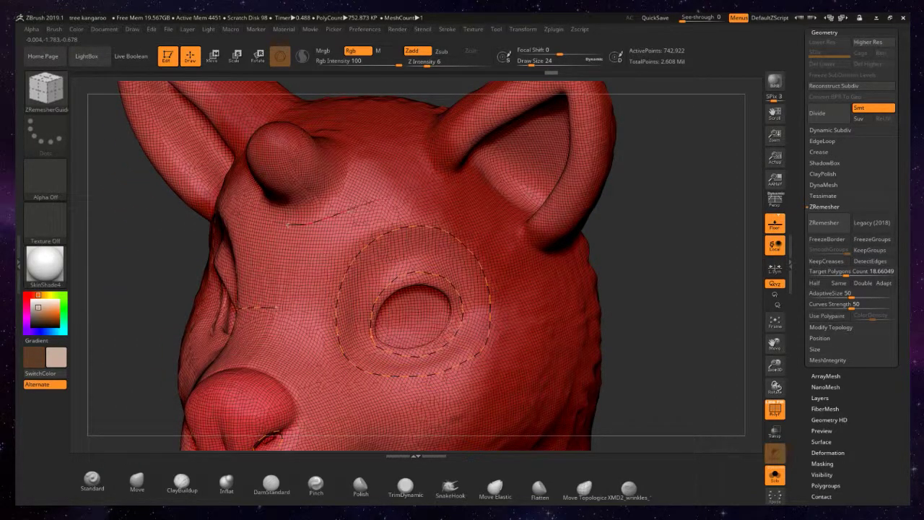
{"action": "mouse_move", "coordinate": [453, 204]}
{"action": "left_mouse_down"}
{"action": "mouse_move", "coordinate": [484, 224]}
{"action": "mouse_move", "coordinate": [522, 303]}
{"action": "left_mouse_up"}
Step: Draw remeshing guides along the mouth line and the lower lip, meeting at the mouth corner
{"action": "right_click_drag", "start_coordinate": [290, 390], "coordinate": [386, 192], "text": "alt"}
{"action": "right_click_drag", "start_coordinate": [310, 298], "coordinate": [331, 244], "text": "alt"}
{"action": "right_click_drag", "start_coordinate": [332, 244], "coordinate": [218, 192], "text": "ctrl"}
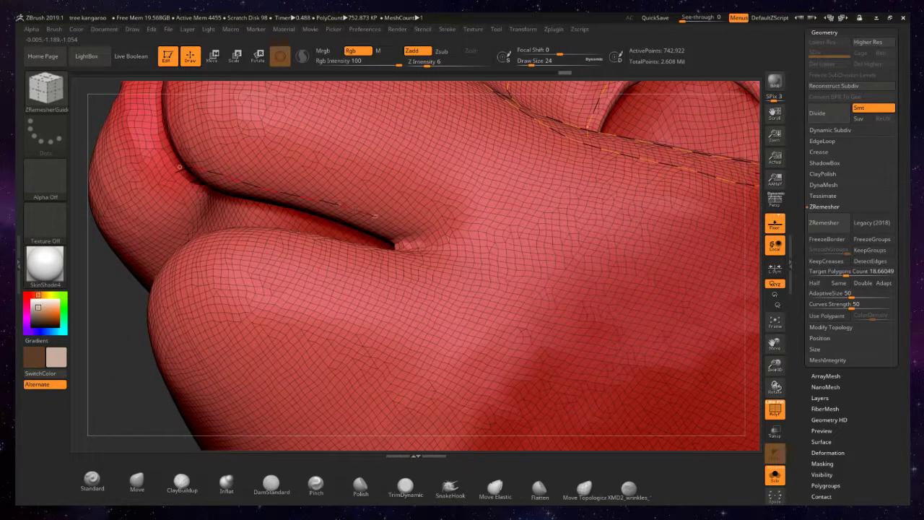
{"action": "left_click_drag", "start_coordinate": [387, 260], "coordinate": [296, 255]}
Step: Check the guide curves over the whole head and remesh the body with ZRemesher so it follows them
{"action": "right_click_drag", "start_coordinate": [178, 264], "coordinate": [315, 216]}
{"action": "right_click_drag", "start_coordinate": [431, 251], "coordinate": [506, 296]}
{"action": "right_click_drag", "start_coordinate": [462, 161], "coordinate": [434, 171]}
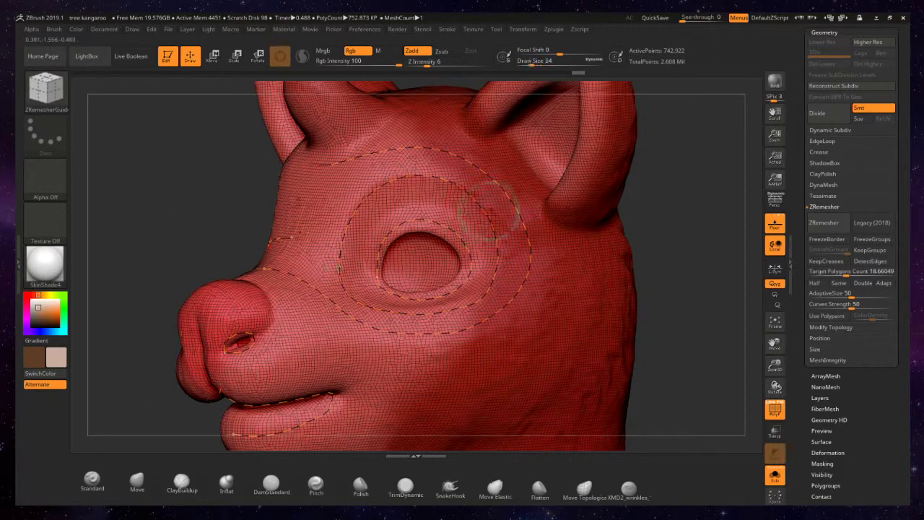
{"action": "right_click_drag", "start_coordinate": [563, 350], "coordinate": [503, 194], "text": "alt"}
{"action": "right_click_drag", "start_coordinate": [502, 254], "coordinate": [478, 195], "text": "ctrl"}
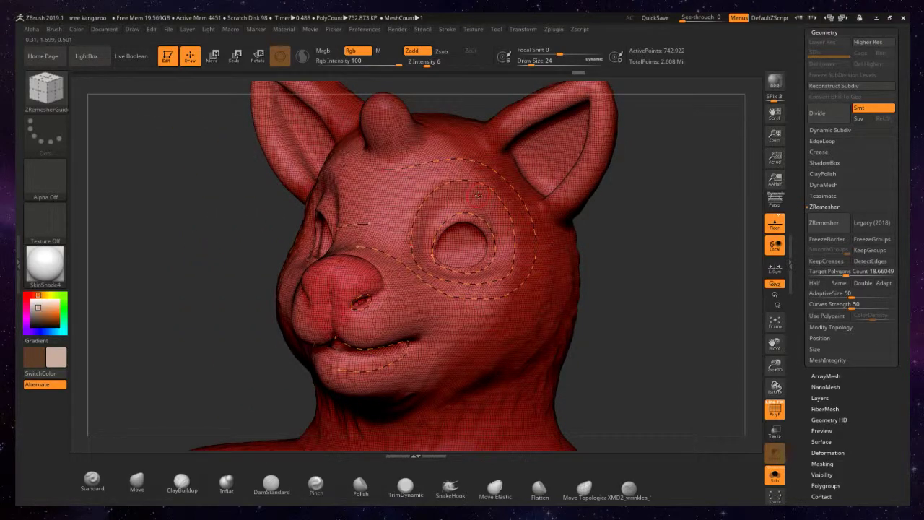
{"action": "right_click_drag", "start_coordinate": [478, 195], "coordinate": [498, 198]}
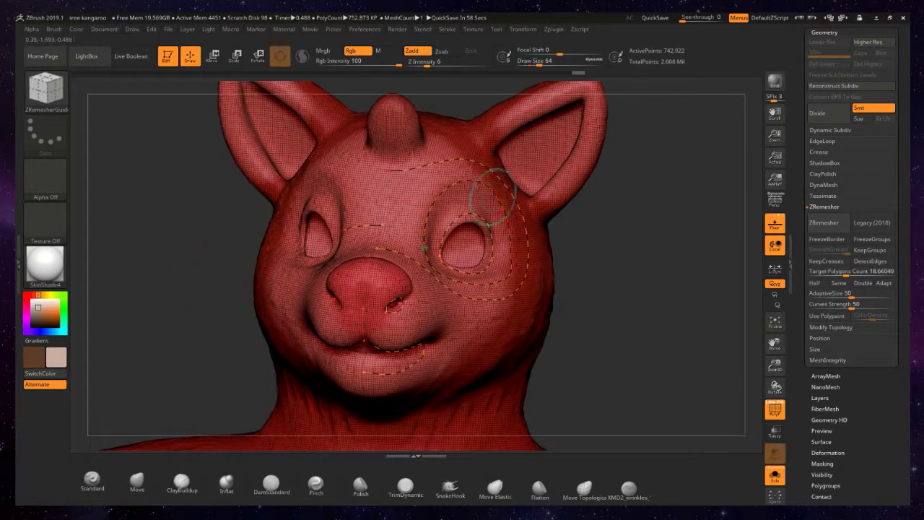
{"action": "left_click", "coordinate": [826, 223]}
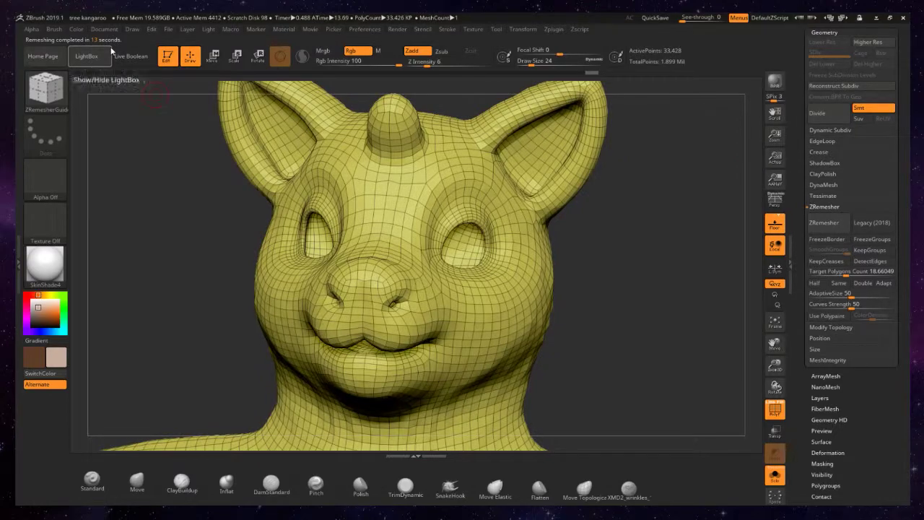
Step: Inspect the new polygon flow around the eye sockets and over the face from several angles
{"action": "right_click_drag", "start_coordinate": [500, 217], "coordinate": [558, 273]}
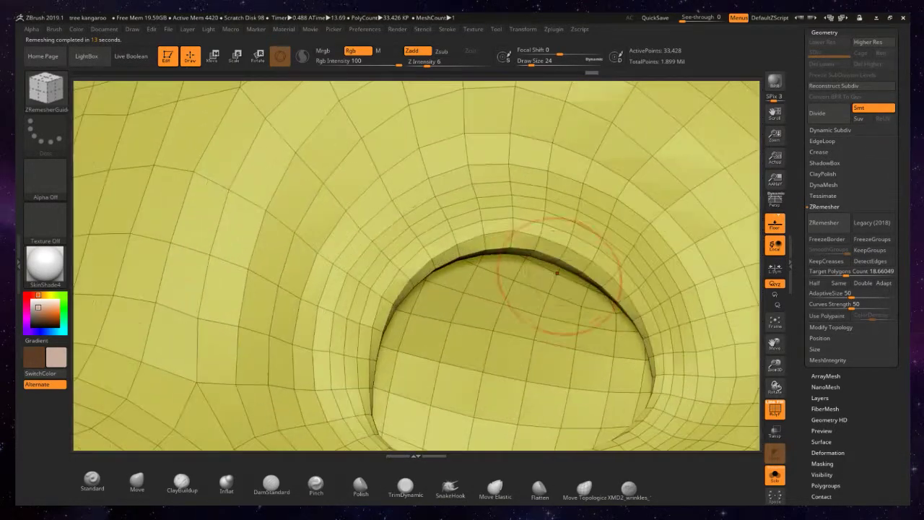
{"action": "right_click_drag", "start_coordinate": [656, 375], "coordinate": [561, 281]}
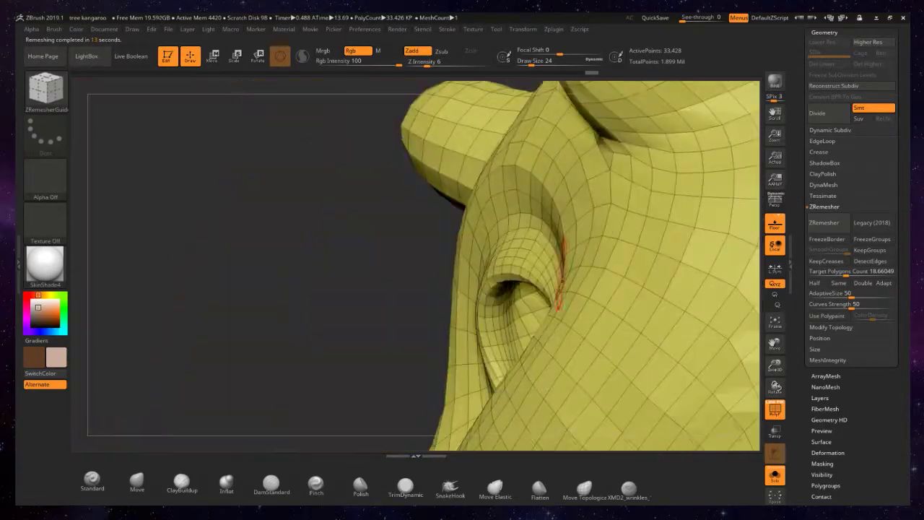
{"action": "right_click_drag", "start_coordinate": [529, 235], "coordinate": [568, 275]}
{"action": "right_click_drag", "start_coordinate": [559, 241], "coordinate": [415, 249], "text": "ctrl"}
{"action": "right_click_drag", "start_coordinate": [415, 249], "coordinate": [395, 202], "text": "alt"}
{"action": "right_click_drag", "start_coordinate": [596, 238], "coordinate": [577, 232]}
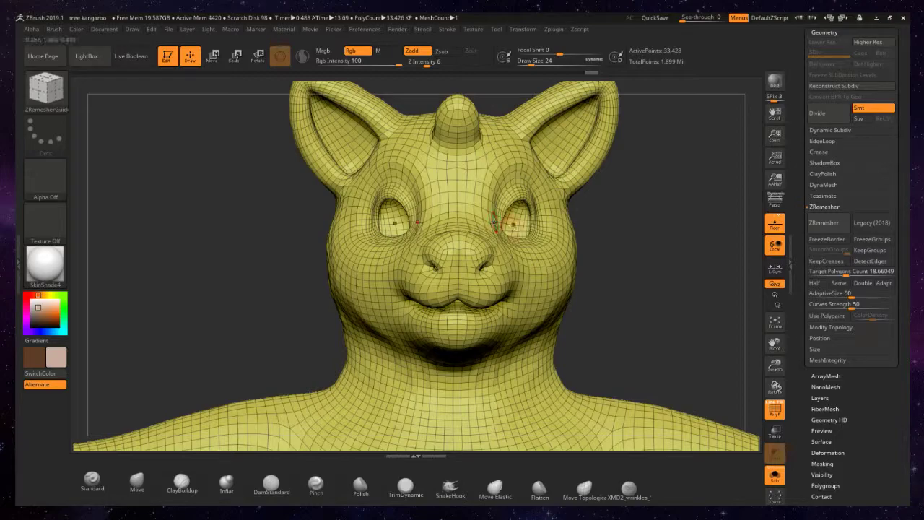
Step: Turn off the wireframe display and check the remeshed face's shaded surface
{"action": "right_click_drag", "start_coordinate": [493, 222], "coordinate": [586, 224]}
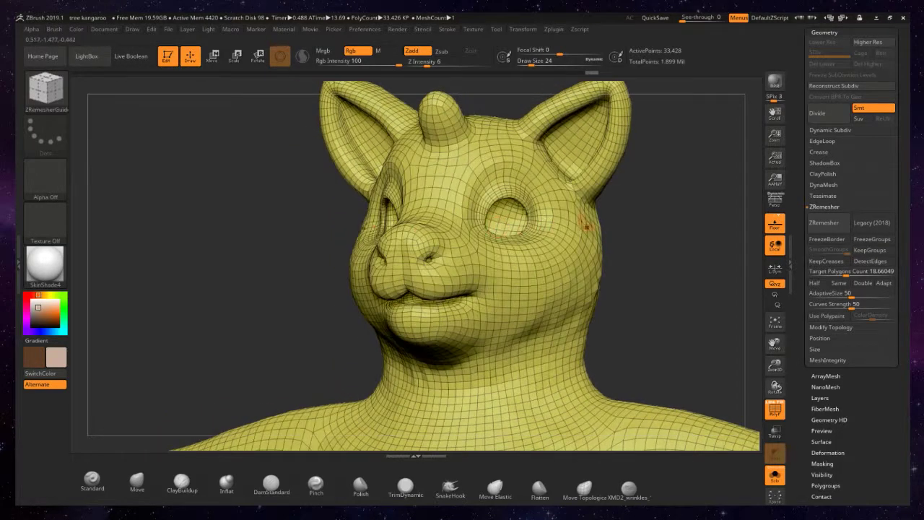
{"action": "left_click", "coordinate": [774, 409]}
{"action": "mouse_move", "coordinate": [650, 318]}
{"action": "right_mouse_down"}
{"action": "mouse_move", "coordinate": [540, 312]}
{"action": "mouse_move", "coordinate": [553, 210]}
{"action": "mouse_move", "coordinate": [589, 201]}
{"action": "mouse_move", "coordinate": [604, 185]}
{"action": "mouse_move", "coordinate": [431, 215]}
{"action": "right_mouse_up"}
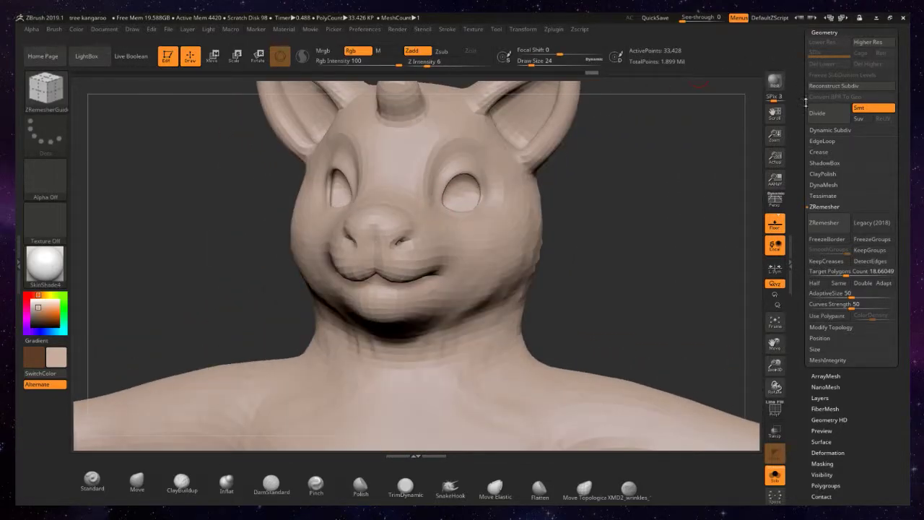
{"action": "left_click_drag", "start_coordinate": [610, 118], "coordinate": [613, 160], "text": "alt"}
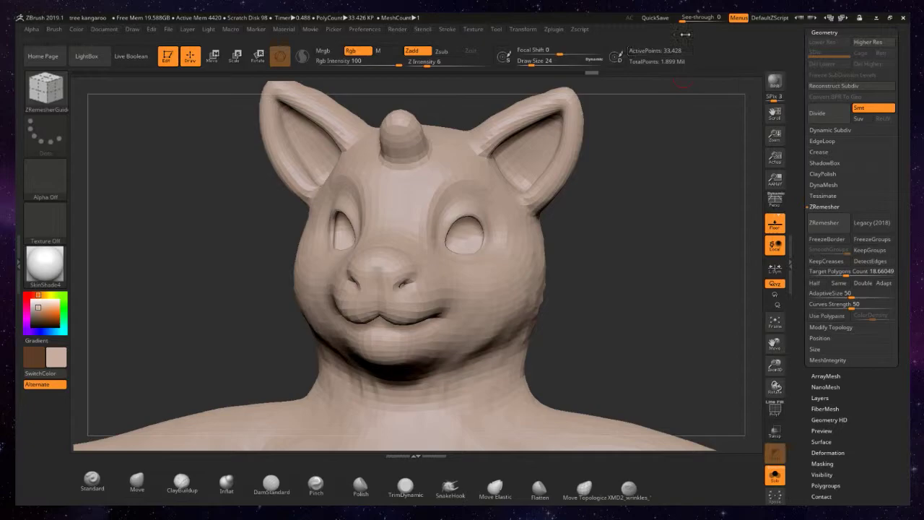
Step: Subdivide the remeshed body to preview the head with a smooth surface
{"action": "left_click", "coordinate": [840, 114]}
{"action": "left_click", "coordinate": [840, 113]}
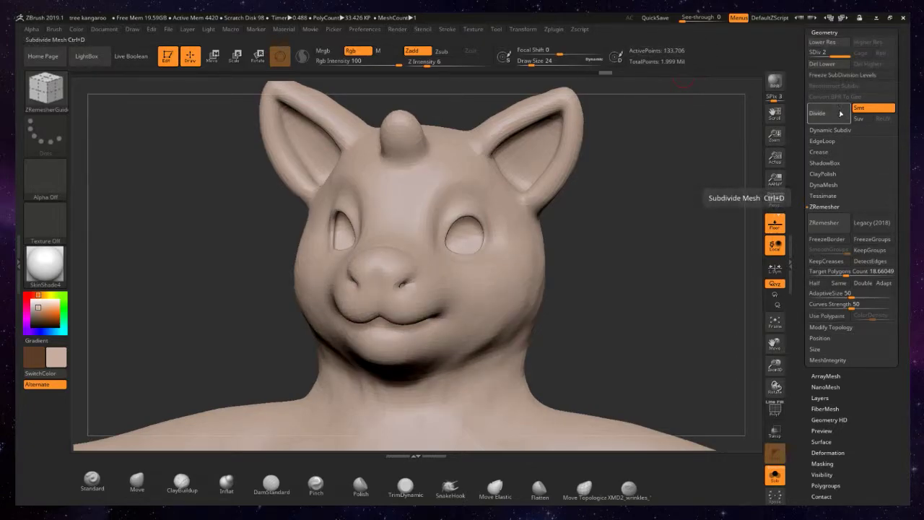
{"action": "left_click", "coordinate": [841, 113]}
Step: Go back to the painted body from before the remesh and subdivide it to level 4
{"action": "left_click_drag", "start_coordinate": [726, 121], "coordinate": [660, 118]}
{"action": "left_click_drag", "start_coordinate": [722, 159], "coordinate": [859, 163]}
{"action": "mouse_move", "coordinate": [601, 233]}
{"action": "left_mouse_down"}
{"action": "mouse_move", "coordinate": [535, 241]}
{"action": "mouse_move", "coordinate": [546, 221]}
{"action": "mouse_move", "coordinate": [610, 196]}
{"action": "left_mouse_up"}
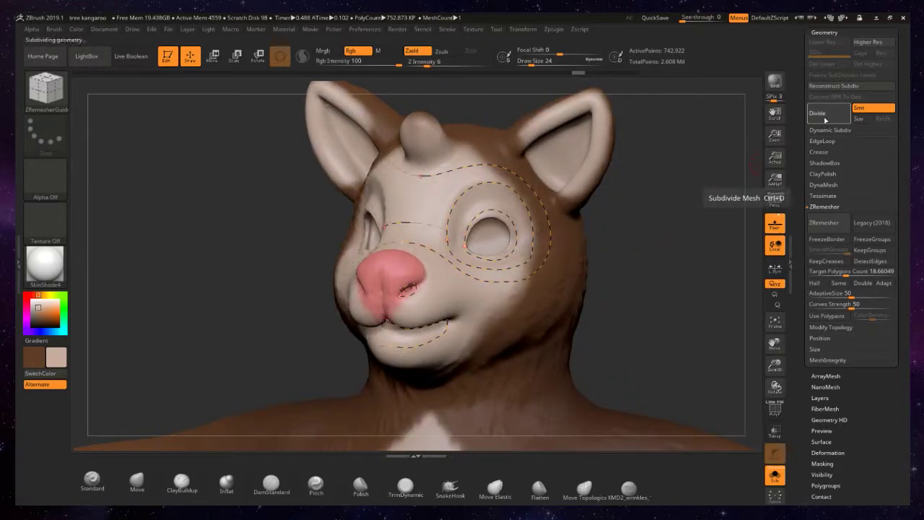
{"action": "left_click", "coordinate": [823, 113]}
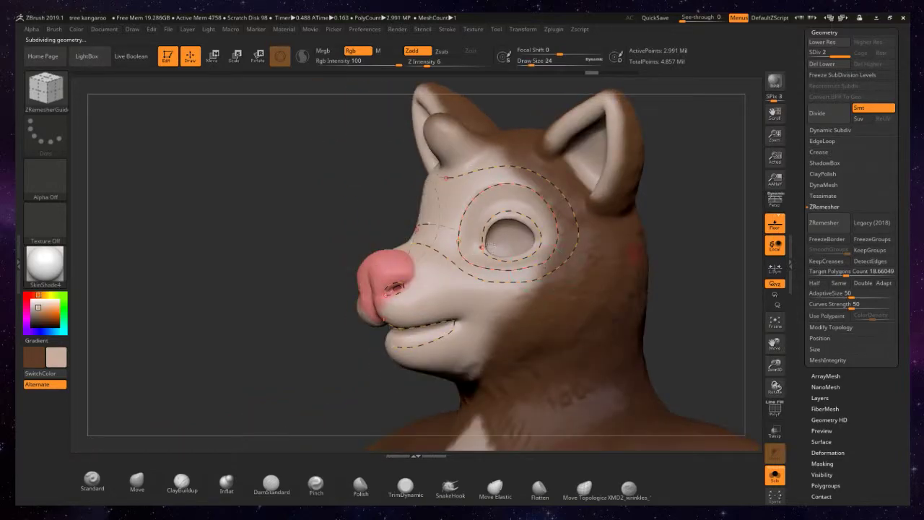
{"action": "mouse_move", "coordinate": [509, 253]}
{"action": "left_mouse_down"}
{"action": "mouse_move", "coordinate": [628, 249]}
{"action": "mouse_move", "coordinate": [552, 240]}
{"action": "left_mouse_up"}
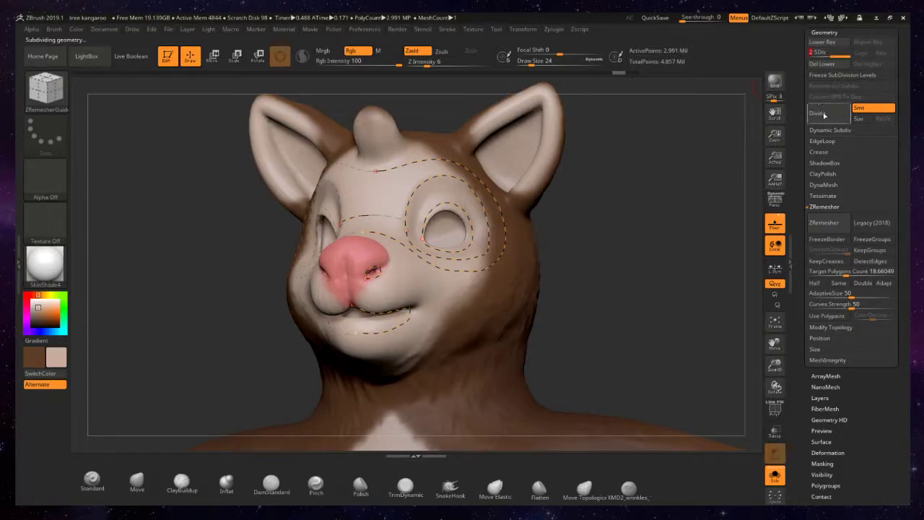
{"action": "left_click_drag", "start_coordinate": [535, 276], "coordinate": [755, 182]}
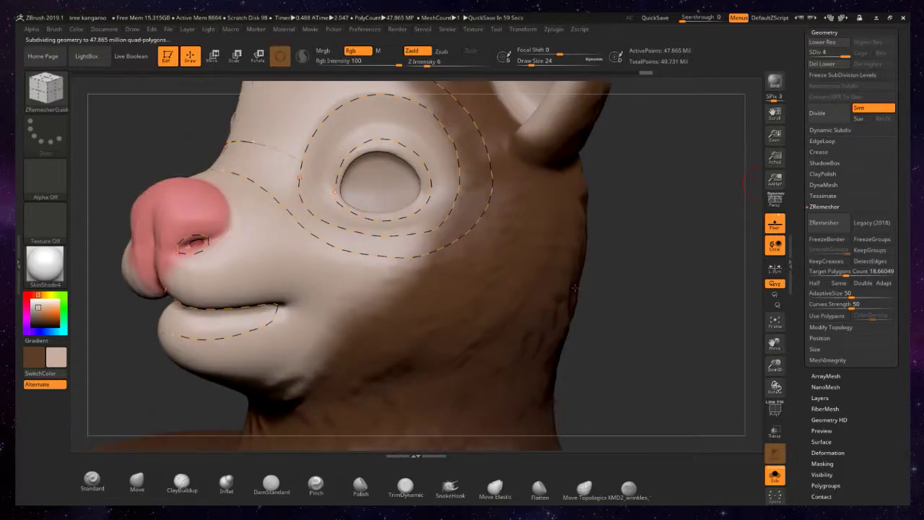
{"action": "left_click_drag", "start_coordinate": [575, 288], "coordinate": [145, 165]}
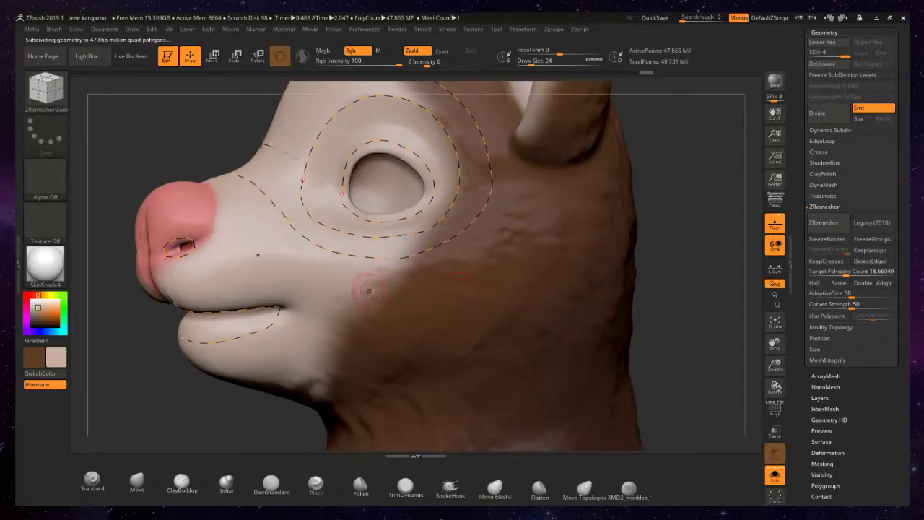
Step: Test the ClayBuildup brush with strokes across the brown cheek at level 4, undoing each stroke
{"action": "left_click", "coordinate": [182, 481]}
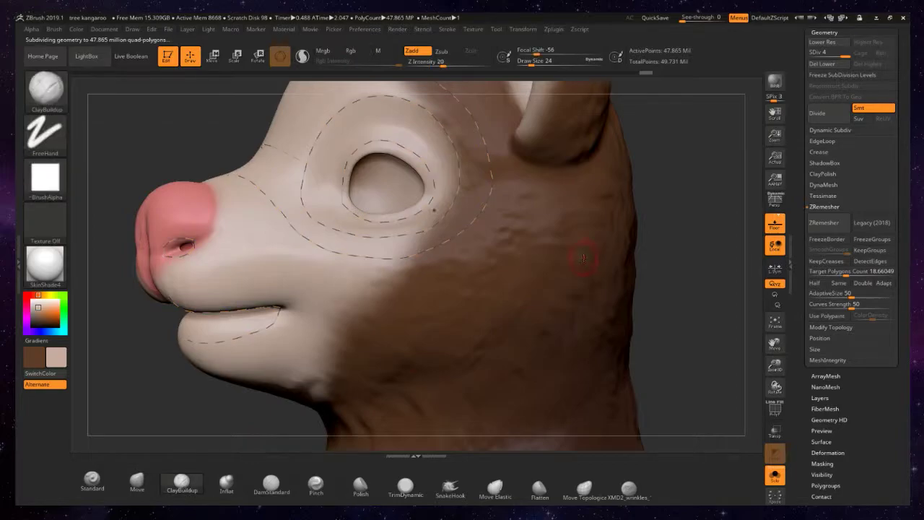
{"action": "mouse_move", "coordinate": [551, 246]}
{"action": "left_mouse_down"}
{"action": "mouse_move", "coordinate": [533, 287]}
{"action": "mouse_move", "coordinate": [491, 309]}
{"action": "mouse_move", "coordinate": [437, 309]}
{"action": "left_mouse_up"}
{"action": "key", "text": "ctrl"}
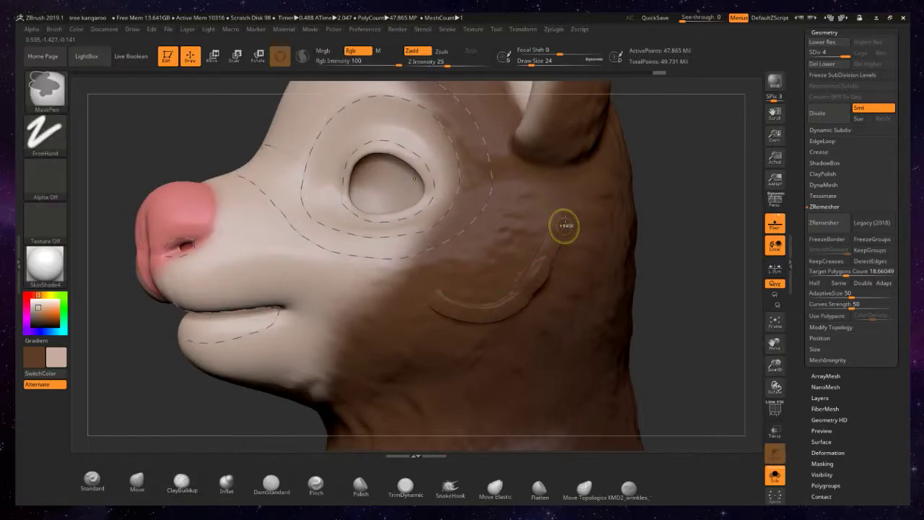
{"action": "key", "text": "ctrl+z"}
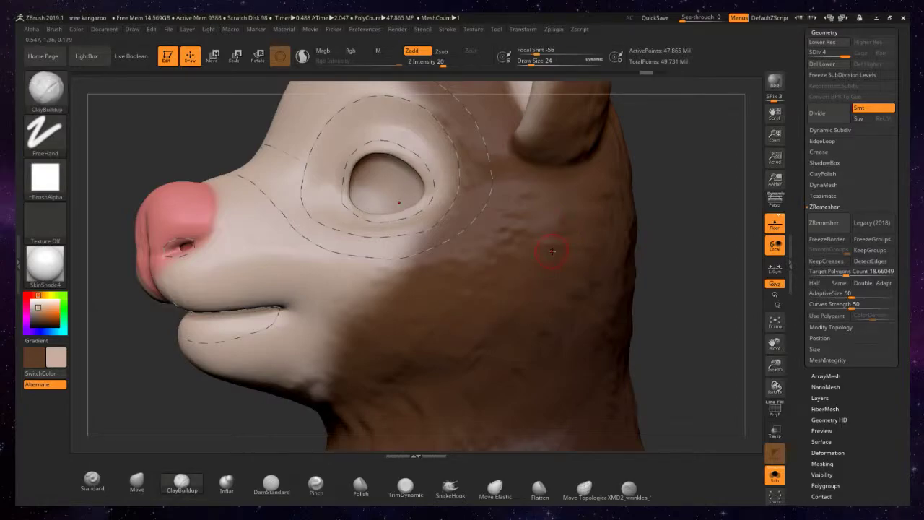
{"action": "mouse_move", "coordinate": [561, 212]}
{"action": "left_mouse_down"}
{"action": "mouse_move", "coordinate": [517, 270]}
{"action": "mouse_move", "coordinate": [443, 316]}
{"action": "mouse_move", "coordinate": [377, 337]}
{"action": "left_mouse_up"}
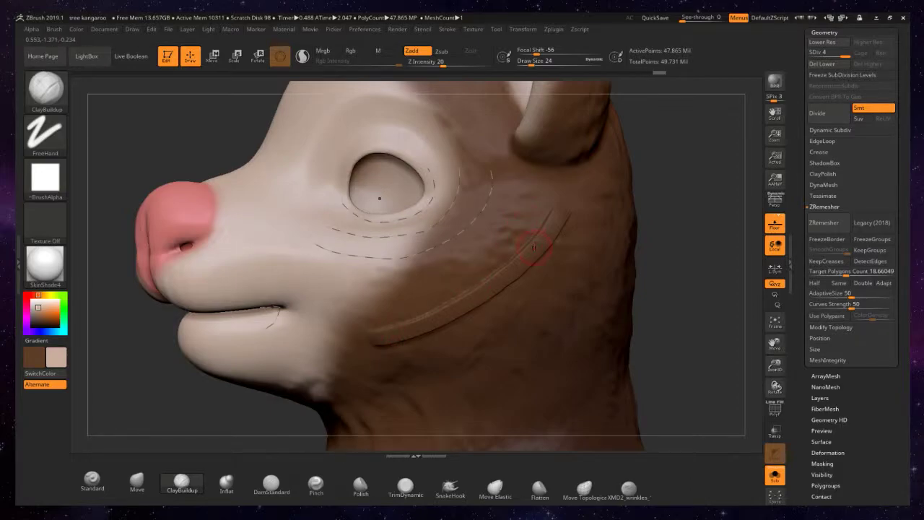
{"action": "key", "text": "ctrl"}
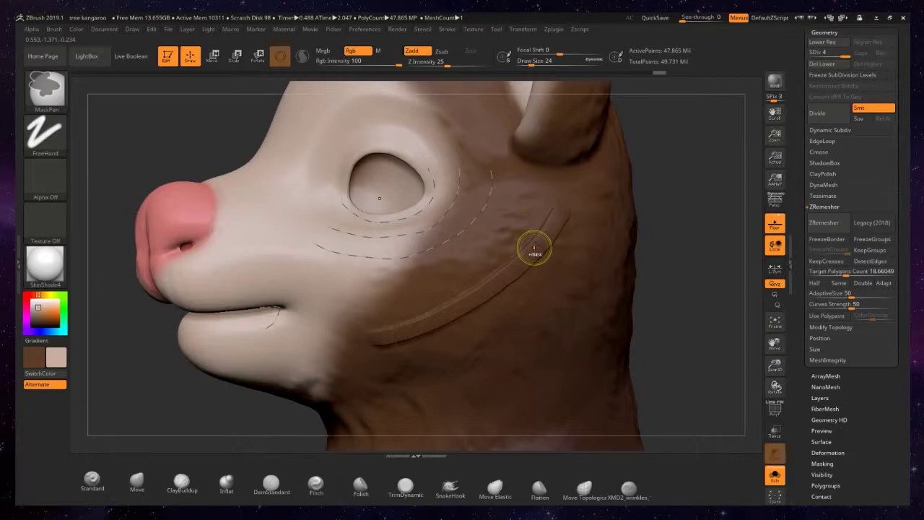
{"action": "key", "text": "ctrl+z"}
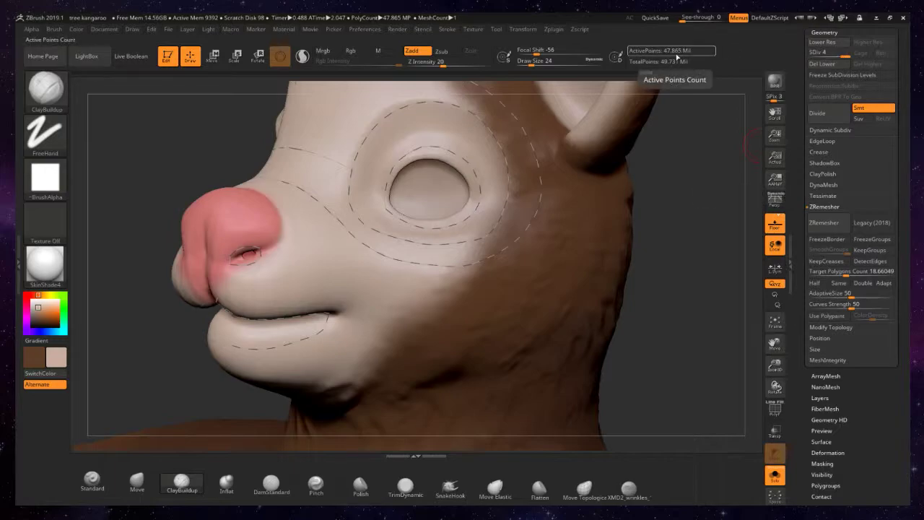
Step: Lower the painted body to subdivision level 1 and delete its higher levels
{"action": "right_click_drag", "start_coordinate": [564, 247], "coordinate": [627, 248]}
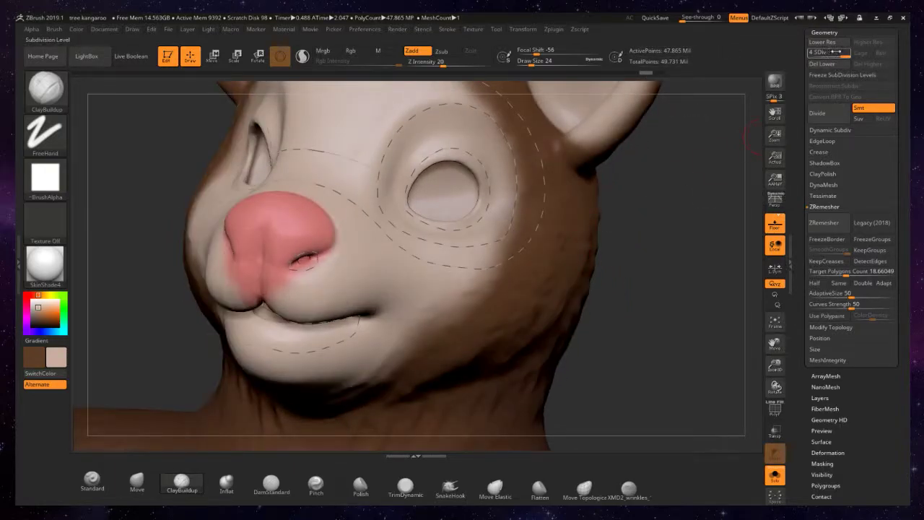
{"action": "left_click_drag", "start_coordinate": [835, 52], "coordinate": [780, 60]}
{"action": "left_click_drag", "start_coordinate": [665, 165], "coordinate": [661, 205]}
{"action": "left_click", "coordinate": [878, 64]}
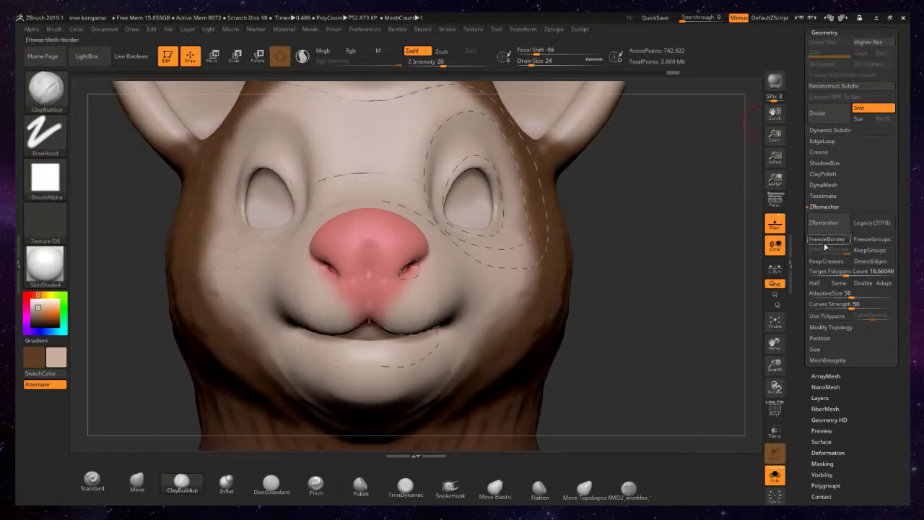
Step: Remesh the painted body with ZRemesher along the guide curves and subdivide the new mesh to level 5
{"action": "left_click", "coordinate": [831, 224]}
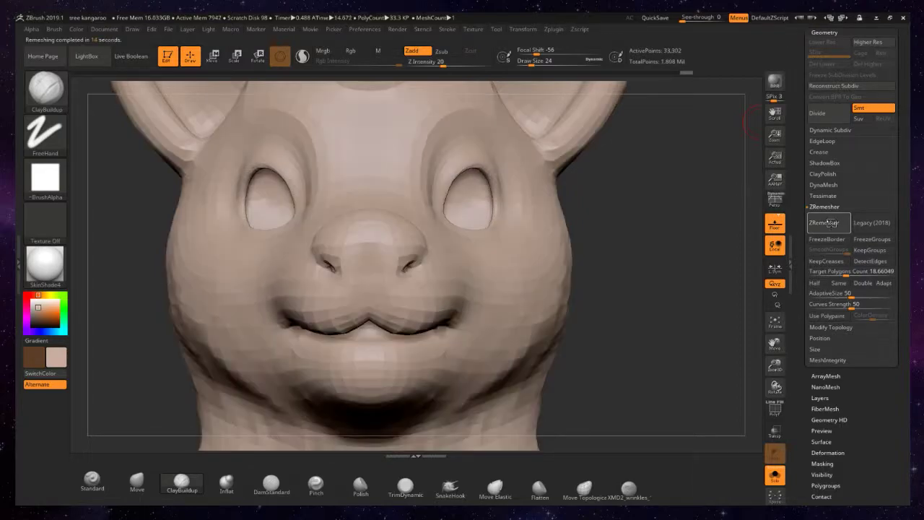
{"action": "left_click_drag", "start_coordinate": [563, 246], "coordinate": [496, 260]}
{"action": "left_click", "coordinate": [830, 121]}
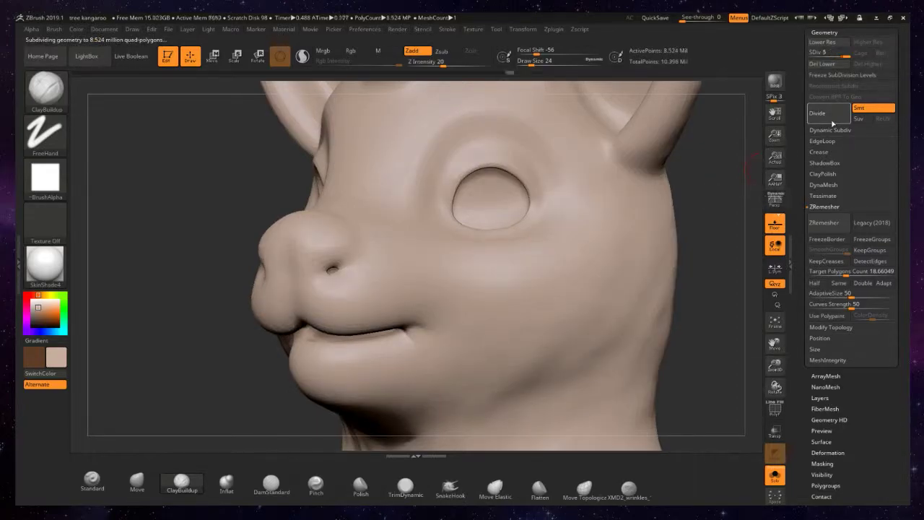
Step: Enlarge ClayBuildup to a draw size of 60 and try strokes from below the ear across the cheek, undoing each
{"action": "right_click_drag", "start_coordinate": [665, 191], "coordinate": [628, 234]}
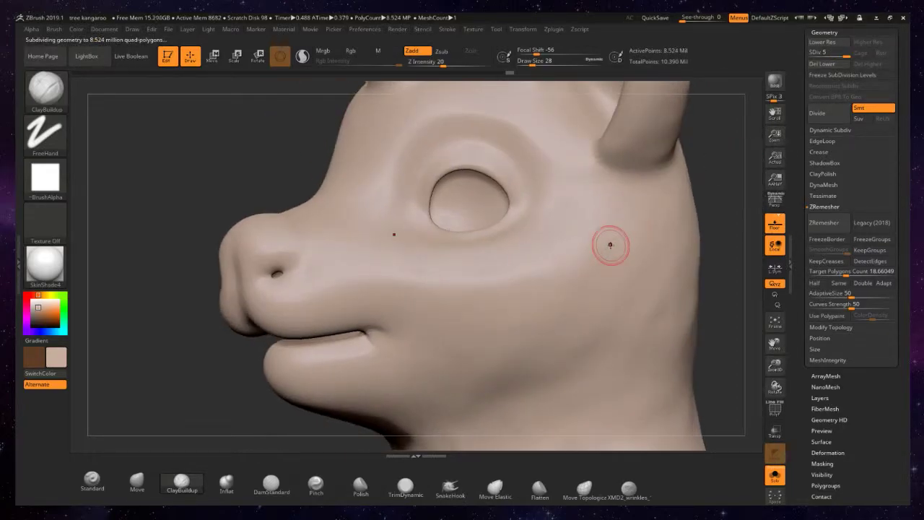
{"action": "key", "text": "bracketright"}
{"action": "key", "text": "bracketright"}
{"action": "key", "text": "bracketright"}
{"action": "key", "text": "bracketright"}
{"action": "mouse_move", "coordinate": [636, 217]}
{"action": "left_mouse_down"}
{"action": "mouse_move", "coordinate": [553, 288]}
{"action": "mouse_move", "coordinate": [415, 321]}
{"action": "left_mouse_up"}
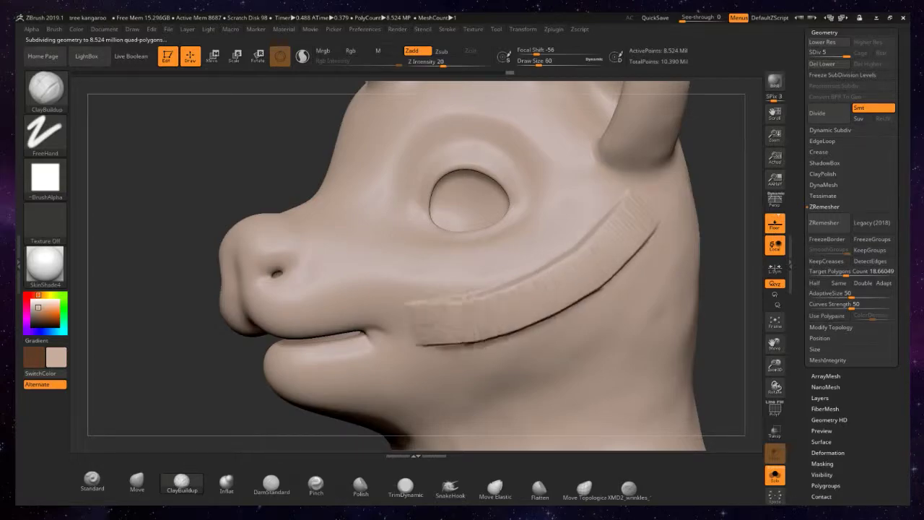
{"action": "key", "text": "ctrl"}
{"action": "key", "text": "ctrl+z"}
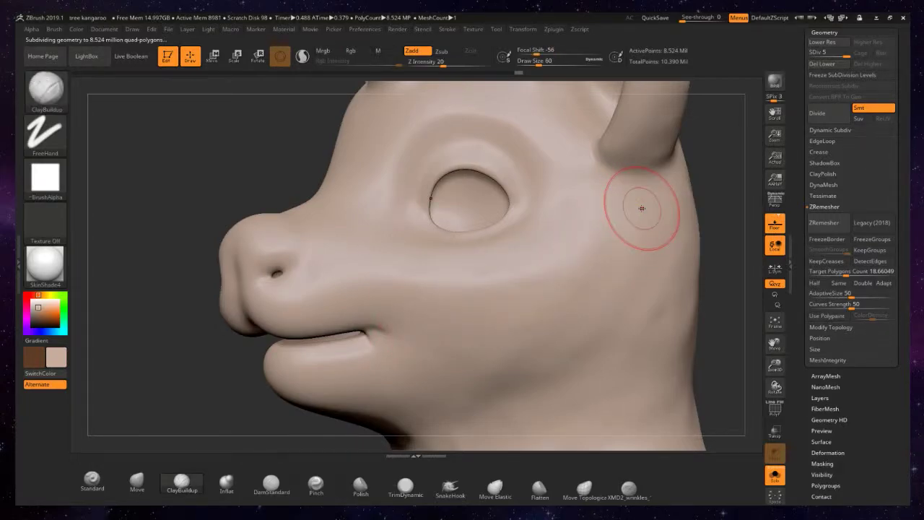
{"action": "mouse_move", "coordinate": [632, 189]}
{"action": "left_mouse_down"}
{"action": "mouse_move", "coordinate": [615, 269]}
{"action": "mouse_move", "coordinate": [501, 325]}
{"action": "left_mouse_up"}
{"action": "key", "text": "ctrl+z"}
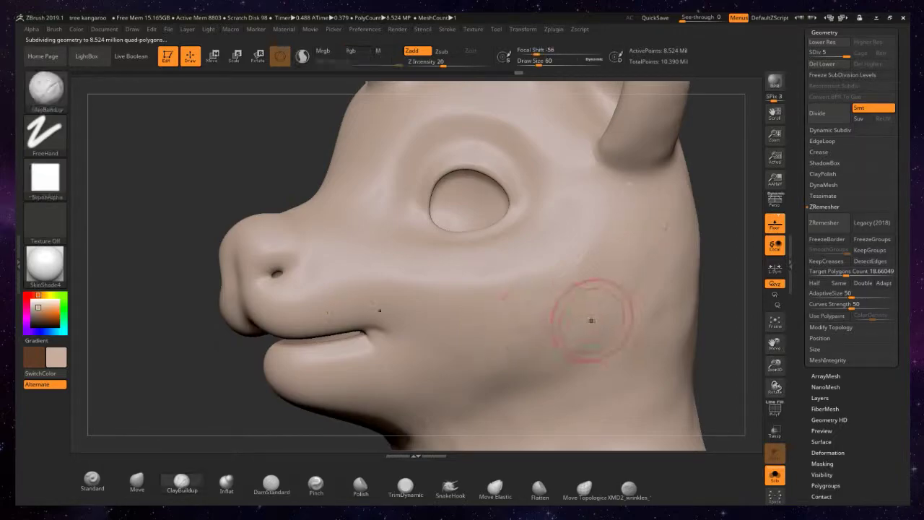
Step: Subdivide the remeshed body to level 6 and examine the cheek up close
{"action": "right_click_drag", "start_coordinate": [592, 322], "coordinate": [489, 252]}
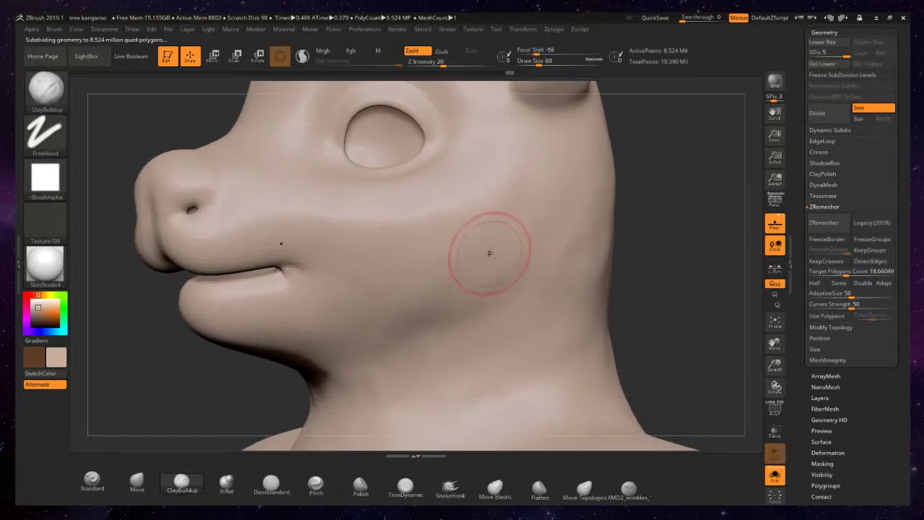
{"action": "left_click", "coordinate": [830, 117]}
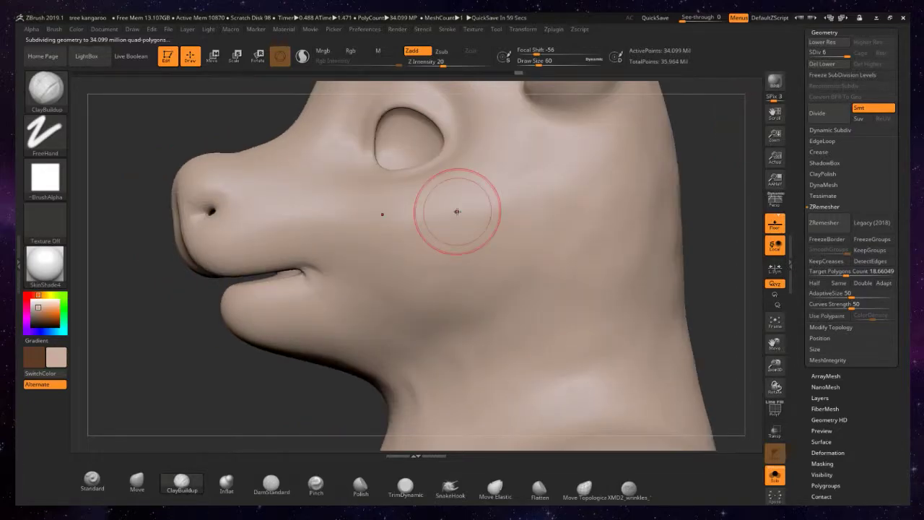
{"action": "right_click_drag", "start_coordinate": [456, 211], "coordinate": [600, 196], "text": "ctrl"}
{"action": "right_click_drag", "start_coordinate": [634, 170], "coordinate": [625, 172]}
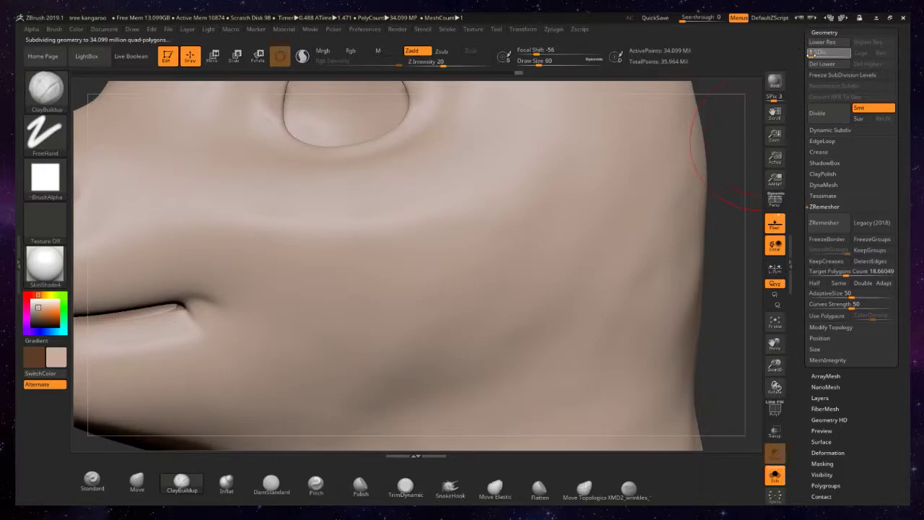
Step: Compare the body's lowest and highest subdivision levels, then test a ClayBuildup stroke along the cheek at level 6 and undo it
{"action": "left_click", "coordinate": [809, 53]}
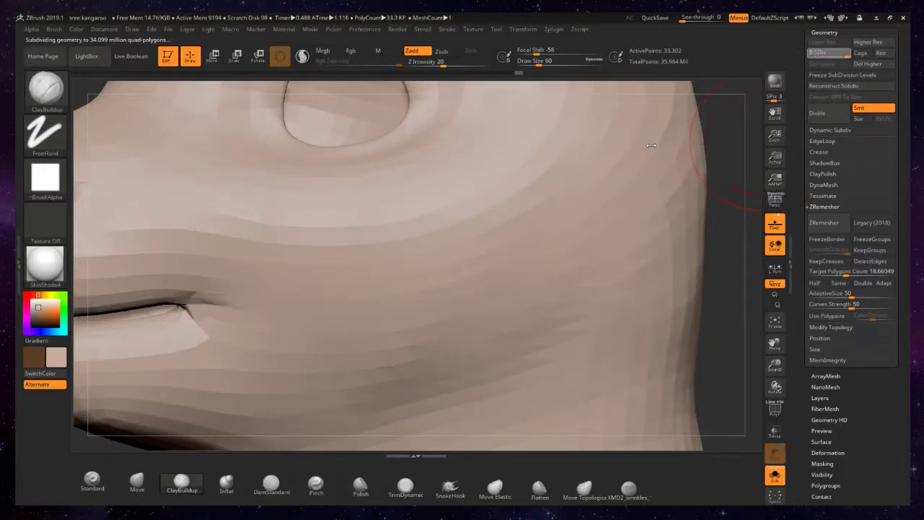
{"action": "mouse_move", "coordinate": [656, 131]}
{"action": "left_mouse_down"}
{"action": "mouse_move", "coordinate": [556, 266]}
{"action": "mouse_move", "coordinate": [415, 323]}
{"action": "mouse_move", "coordinate": [318, 338]}
{"action": "mouse_move", "coordinate": [260, 328]}
{"action": "left_mouse_up"}
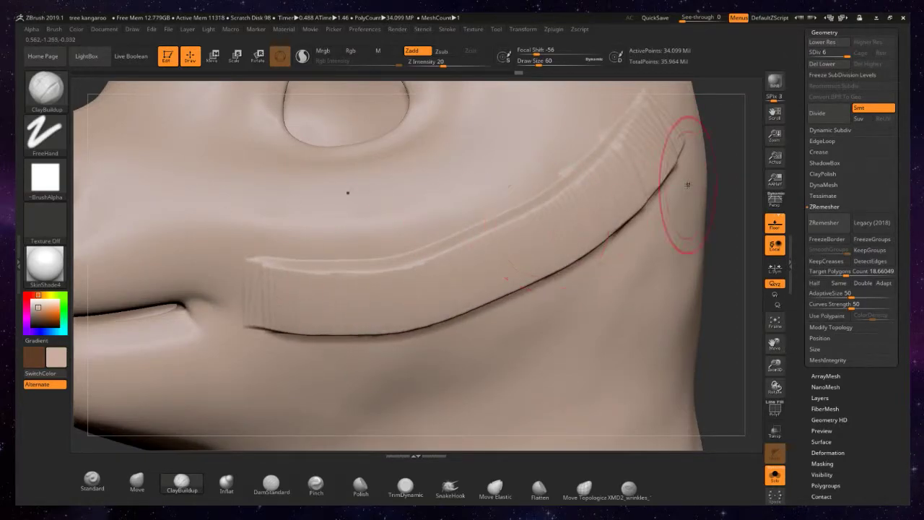
{"action": "key", "text": "ctrl"}
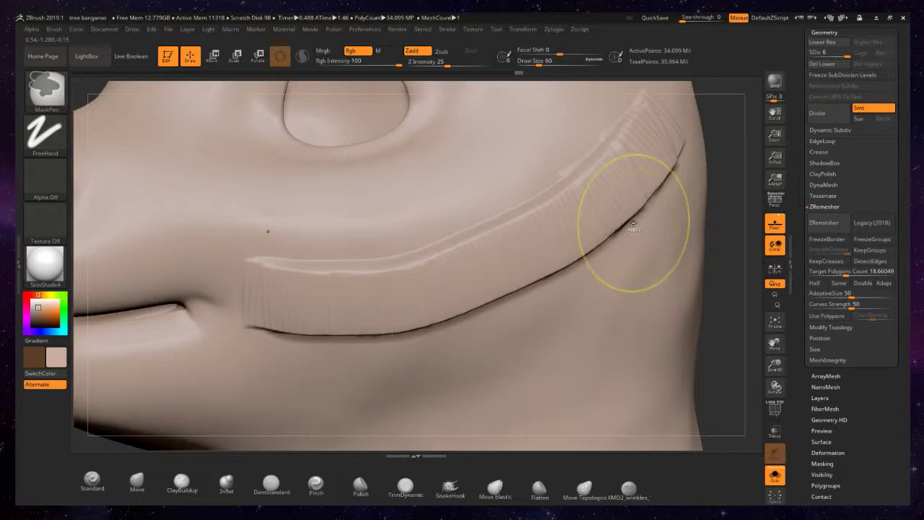
{"action": "key", "text": "ctrl+z"}
{"action": "mouse_move", "coordinate": [633, 221]}
{"action": "right_mouse_down"}
{"action": "mouse_move", "coordinate": [503, 230]}
{"action": "mouse_move", "coordinate": [536, 233]}
{"action": "mouse_move", "coordinate": [431, 231]}
{"action": "right_mouse_up"}
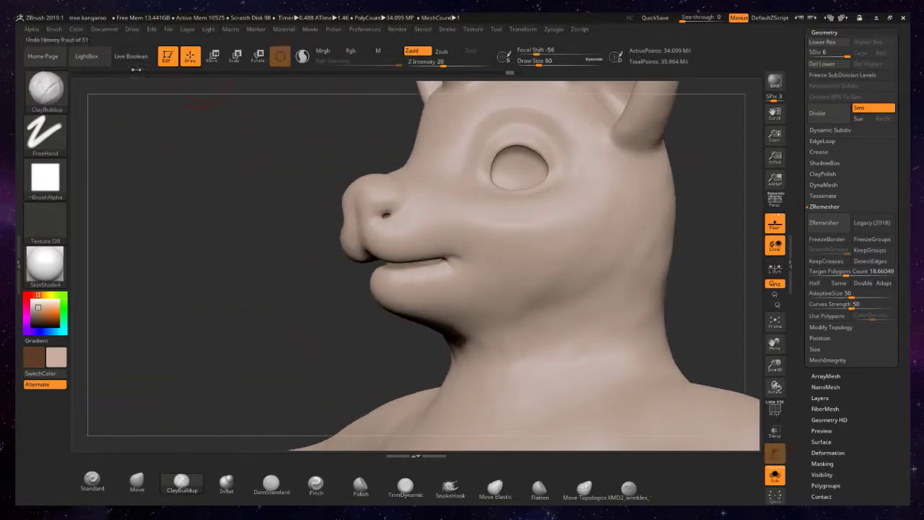
Step: Load the Fur_3Strands brush from the fur brush folder in LightBox
{"action": "left_click", "coordinate": [85, 55]}
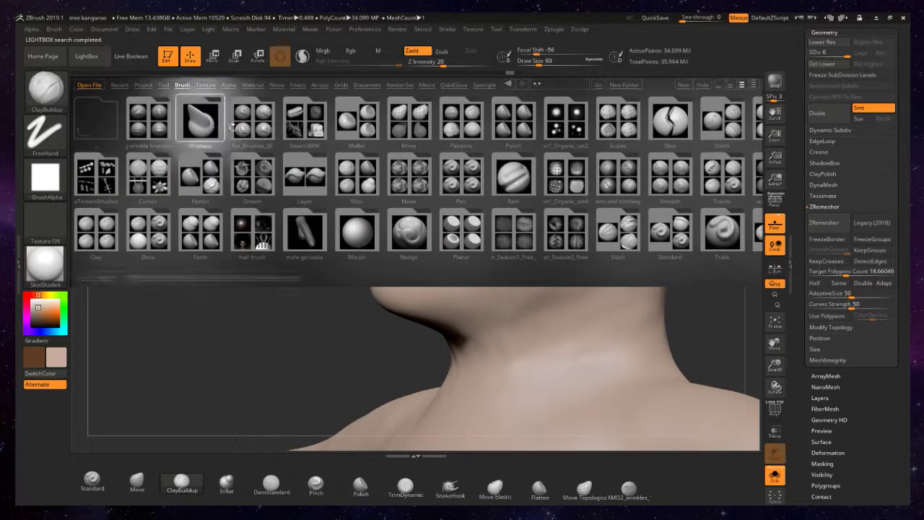
{"action": "left_click", "coordinate": [253, 126]}
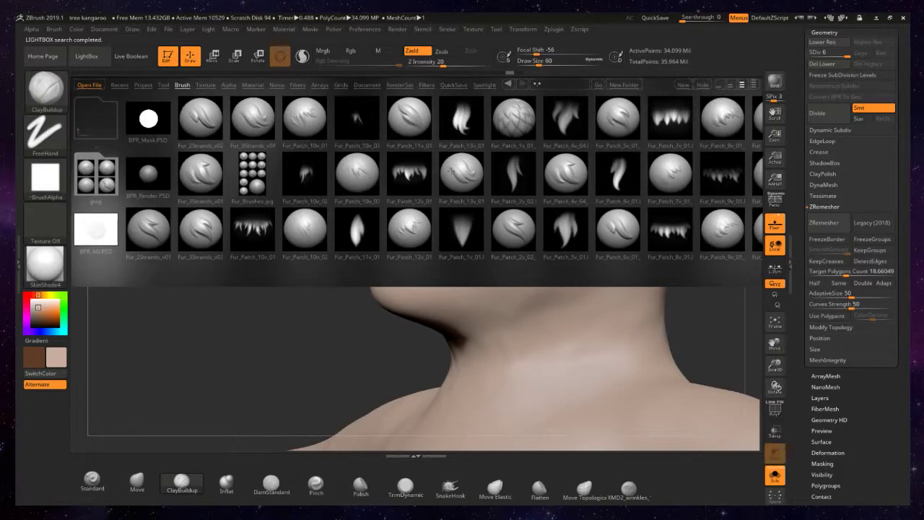
{"action": "double_click", "coordinate": [196, 172]}
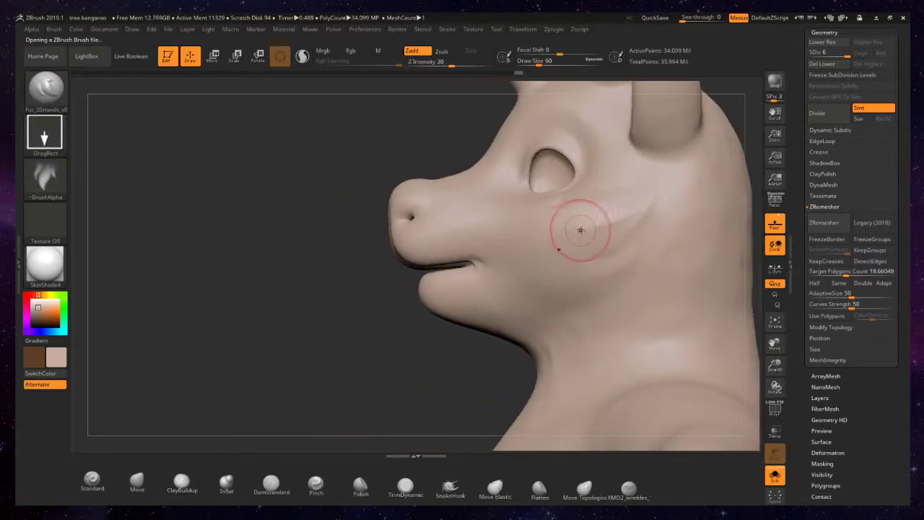
Step: Undo the trial fur mark, raise the Z Intensity to 50 and stamp a tuft of fur strands on the cheek below the eye
{"action": "key", "text": "ctrl"}
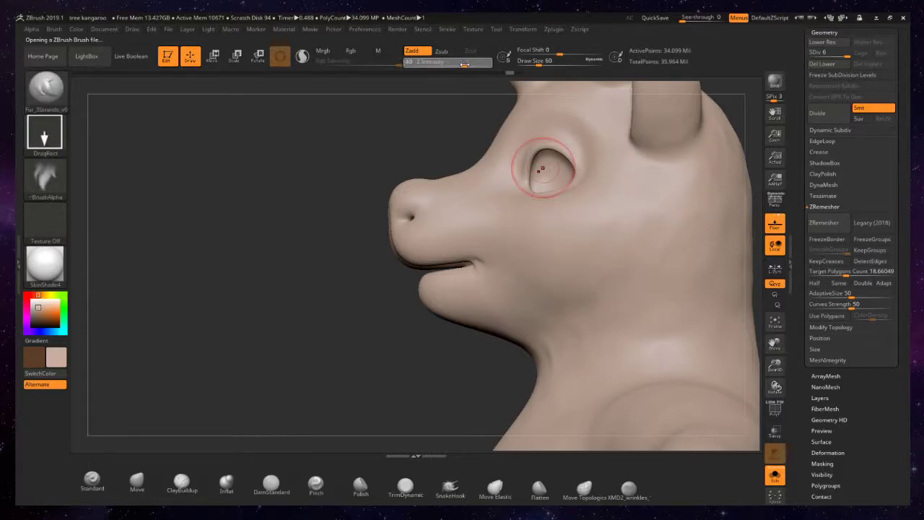
{"action": "right_click_drag", "start_coordinate": [567, 209], "coordinate": [599, 254], "text": "alt"}
{"action": "left_click_drag", "start_coordinate": [600, 254], "coordinate": [500, 276]}
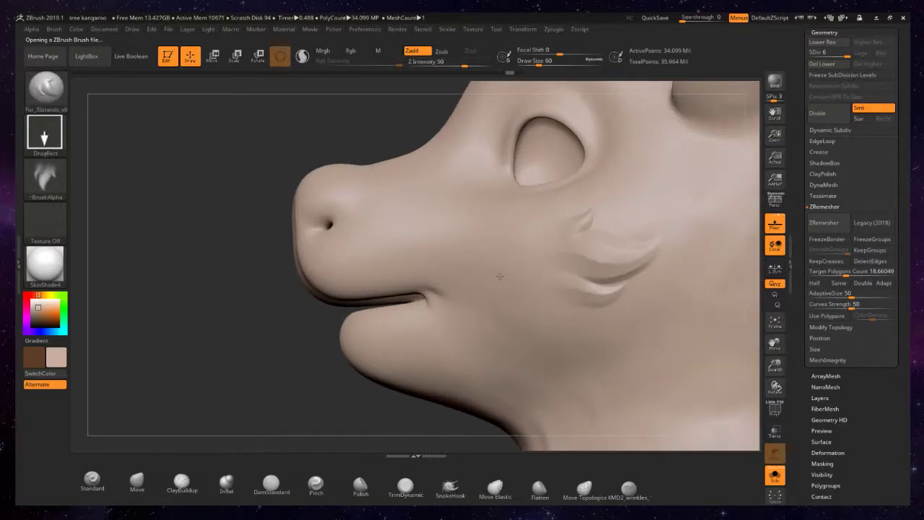
Step: Stamp another tuft of fur on the lower cheek, and turn on the polygon wireframe to inspect the mesh around it
{"action": "right_click_drag", "start_coordinate": [500, 276], "coordinate": [525, 277]}
{"action": "left_click_drag", "start_coordinate": [582, 345], "coordinate": [511, 337]}
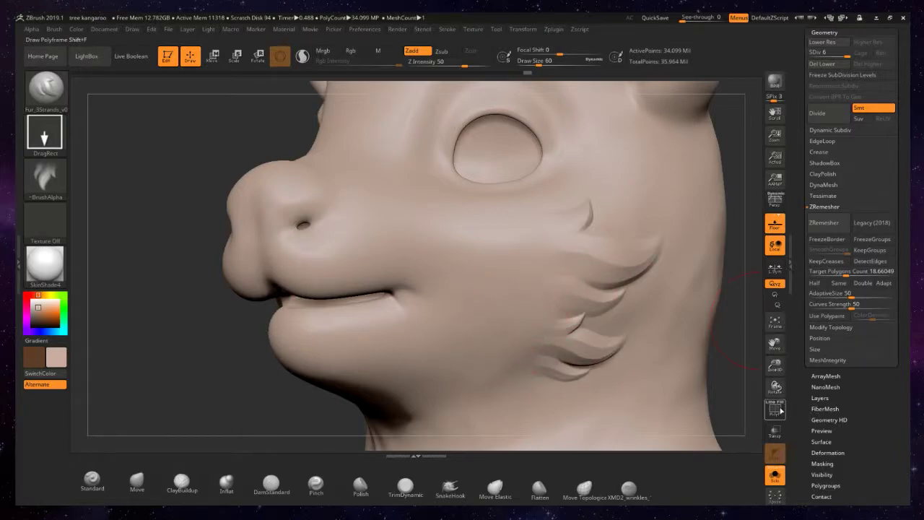
{"action": "left_click", "coordinate": [780, 410]}
{"action": "right_click_drag", "start_coordinate": [614, 247], "coordinate": [588, 266]}
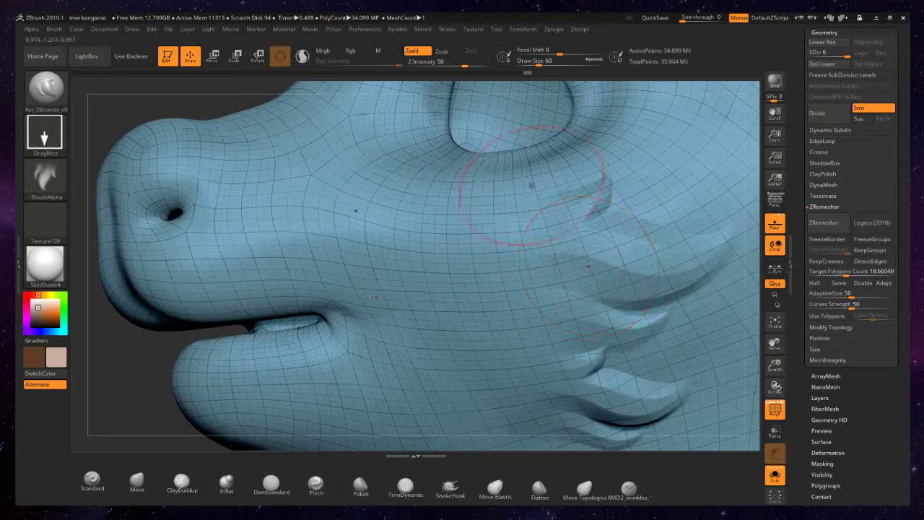
{"action": "right_click_drag", "start_coordinate": [629, 412], "coordinate": [537, 179], "text": "alt"}
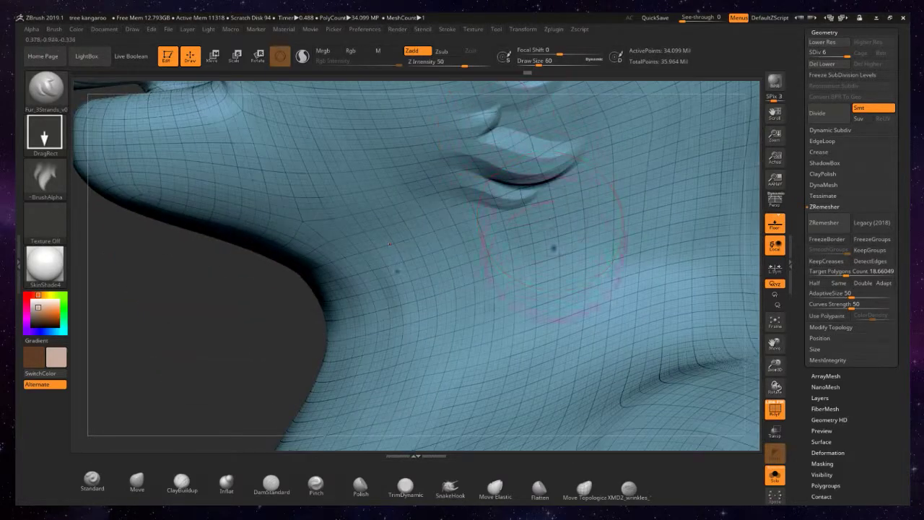
{"action": "right_click_drag", "start_coordinate": [542, 375], "coordinate": [489, 175]}
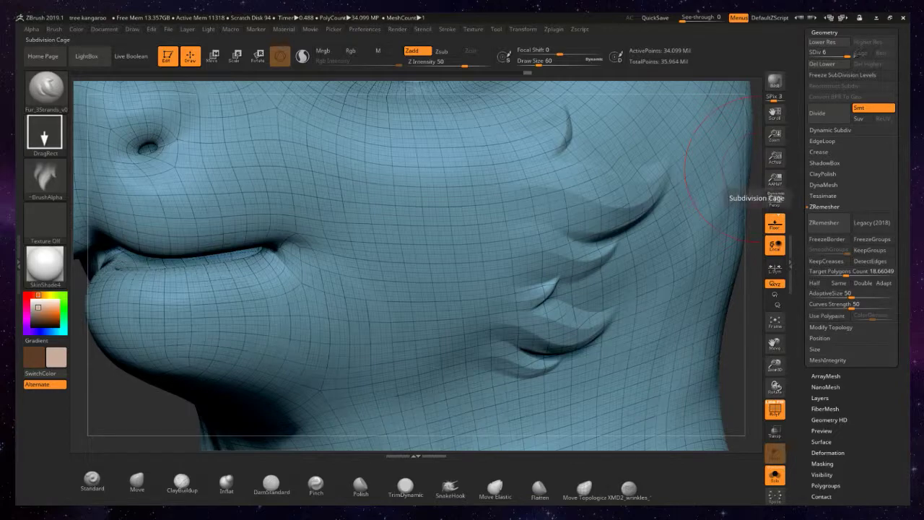
Step: Lower the body to subdivision level 4 and enable Sculptris Pro
{"action": "left_click_drag", "start_coordinate": [849, 53], "coordinate": [836, 53]}
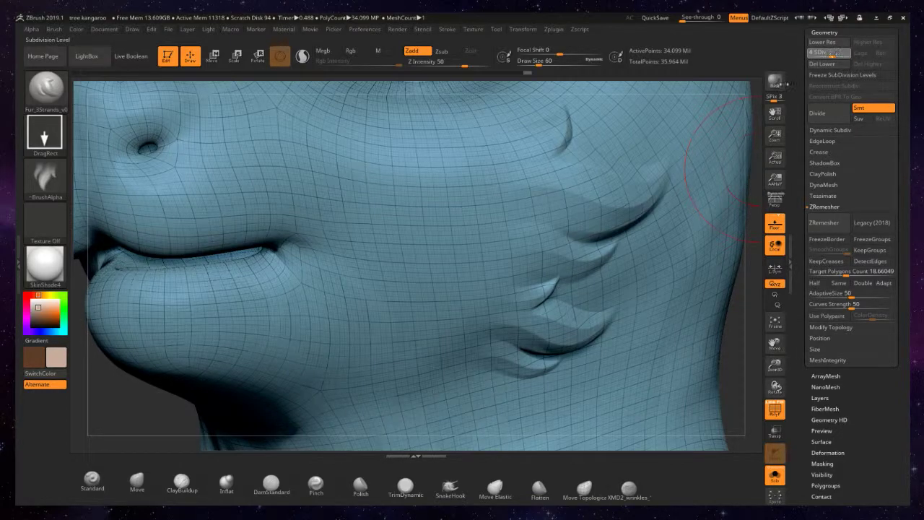
{"action": "right_click_drag", "start_coordinate": [526, 175], "coordinate": [455, 242]}
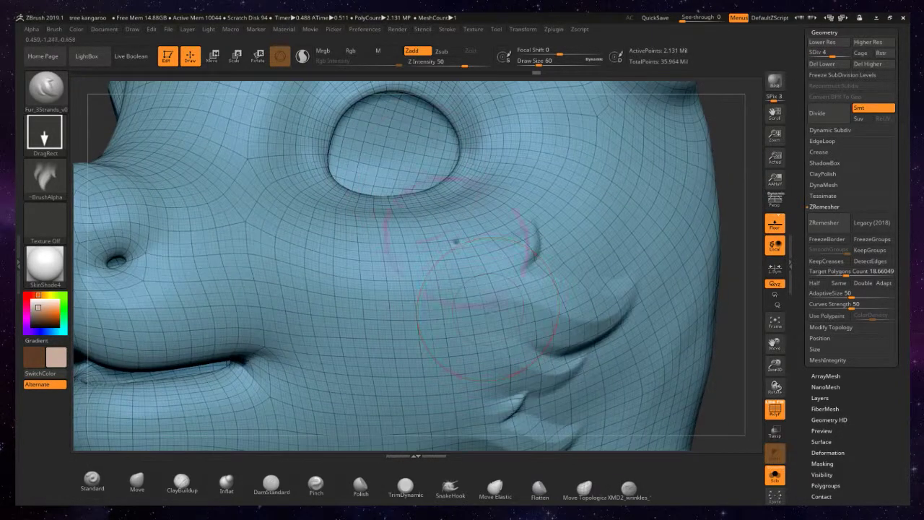
{"action": "left_click", "coordinate": [302, 55]}
{"action": "right_click_drag", "start_coordinate": [495, 186], "coordinate": [530, 249]}
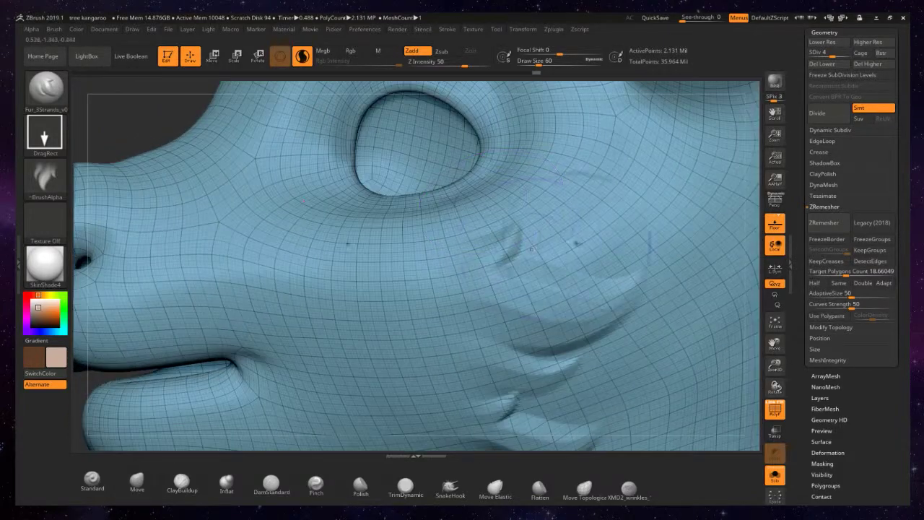
Step: Return the body to subdivision level 6 and try stamping fur strands beside the eye with Sculptris Pro on
{"action": "left_click_drag", "start_coordinate": [833, 53], "coordinate": [849, 55]}
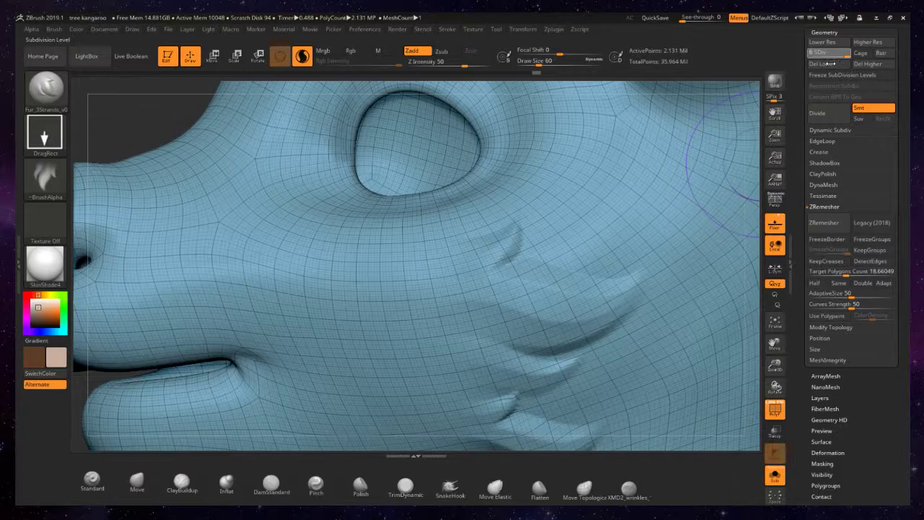
{"action": "left_click_drag", "start_coordinate": [832, 63], "coordinate": [832, 63]}
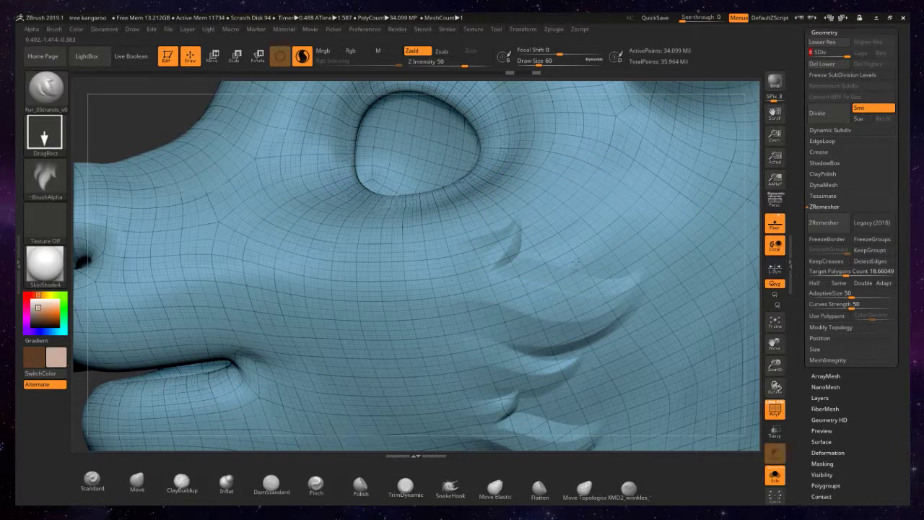
{"action": "left_click_drag", "start_coordinate": [581, 303], "coordinate": [580, 303]}
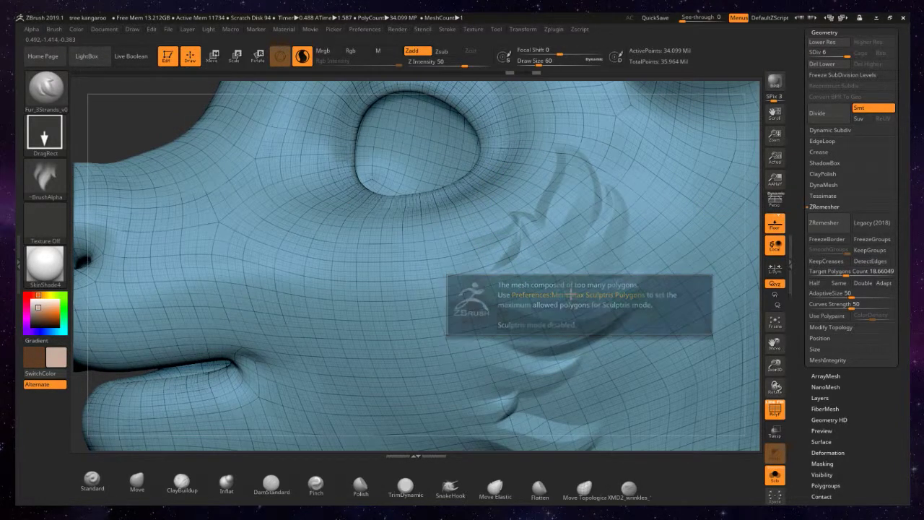
{"action": "key", "text": "ctrl"}
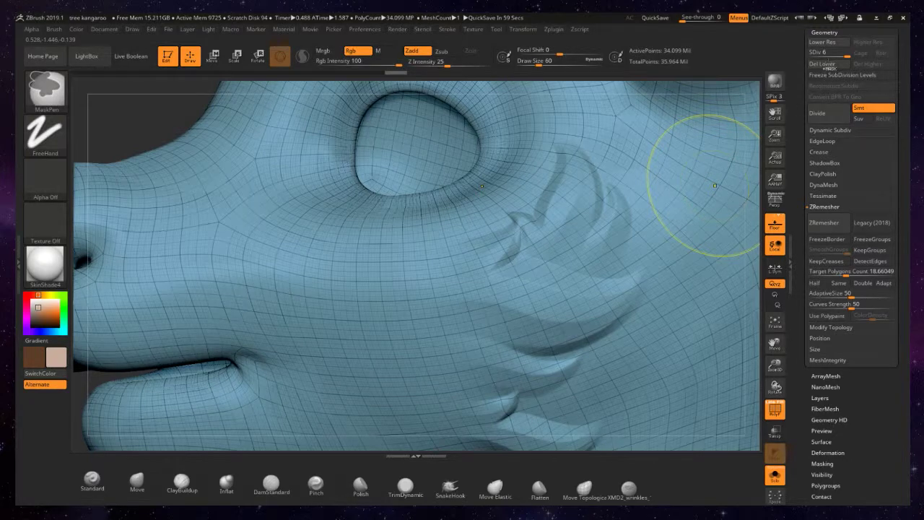
Step: Switch the body to subdivision level 5, delete the levels above and below it, and examine the cheek mesh up close
{"action": "left_click", "coordinate": [841, 54]}
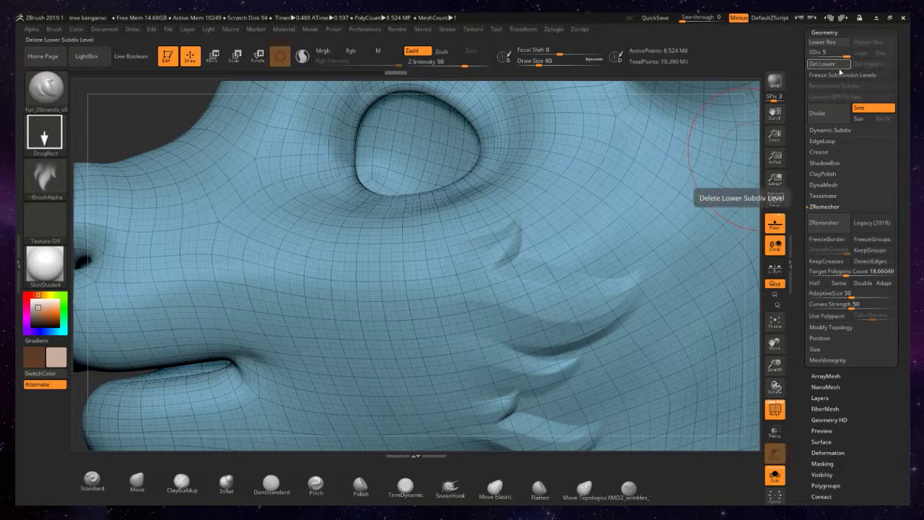
{"action": "left_click", "coordinate": [837, 65]}
{"action": "right_click_drag", "start_coordinate": [599, 211], "coordinate": [606, 219]}
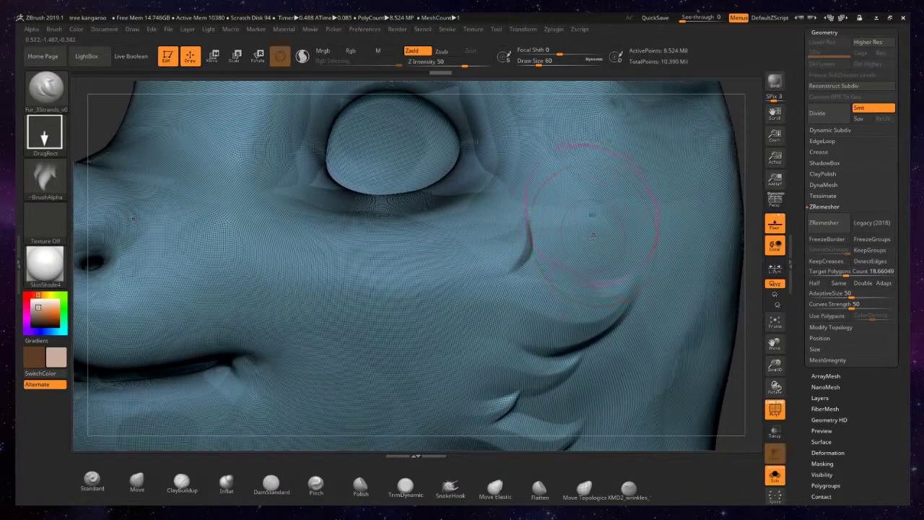
{"action": "right_click_drag", "start_coordinate": [540, 223], "coordinate": [532, 252], "text": "ctrl"}
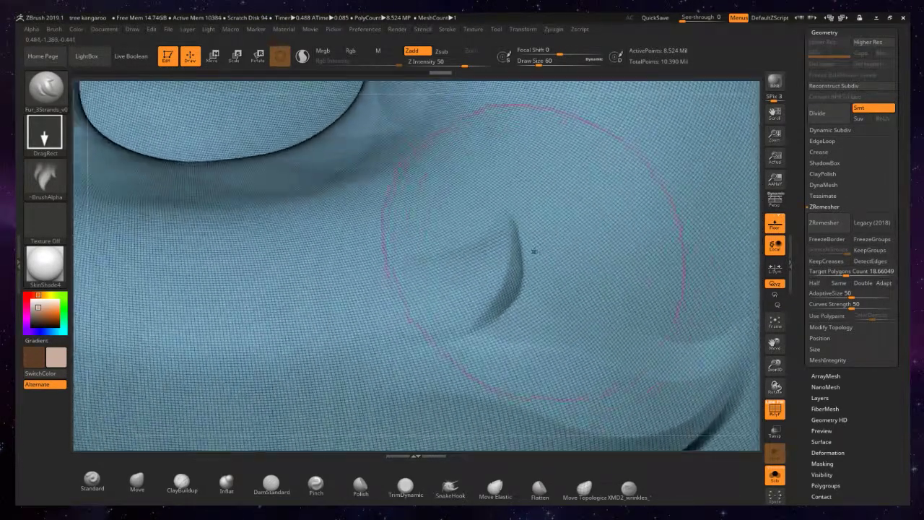
Step: Switch to the ClayBuildup brush with Alpha 37 and a draw size of 22
{"action": "key", "text": "bracketleft"}
{"action": "key", "text": "bracketleft"}
{"action": "key", "text": "bracketleft"}
{"action": "key", "text": "bracketleft"}
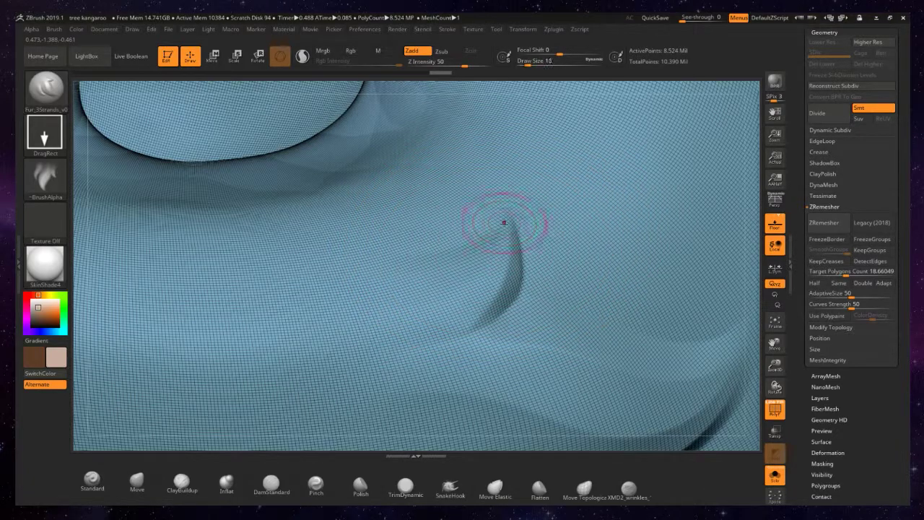
{"action": "key", "text": "bracketright"}
{"action": "key", "text": "bracketright"}
{"action": "left_click", "coordinate": [92, 479]}
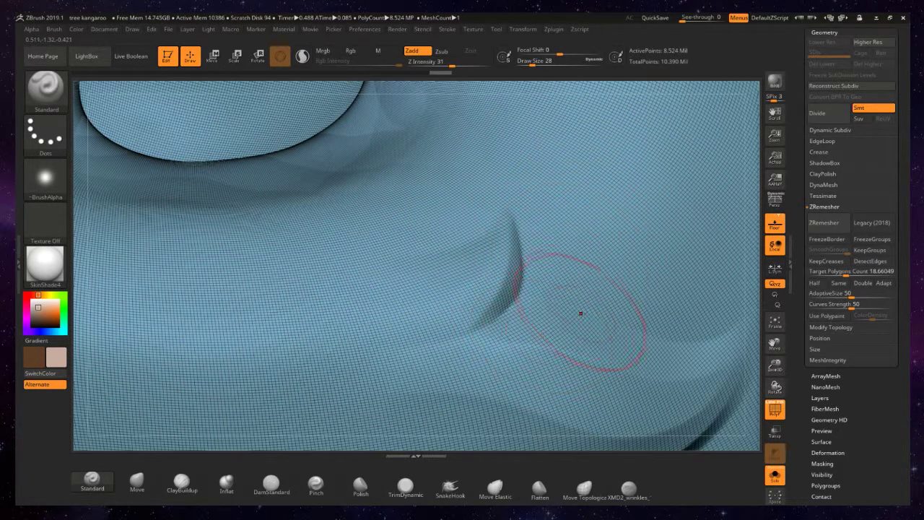
{"action": "left_click", "coordinate": [182, 482]}
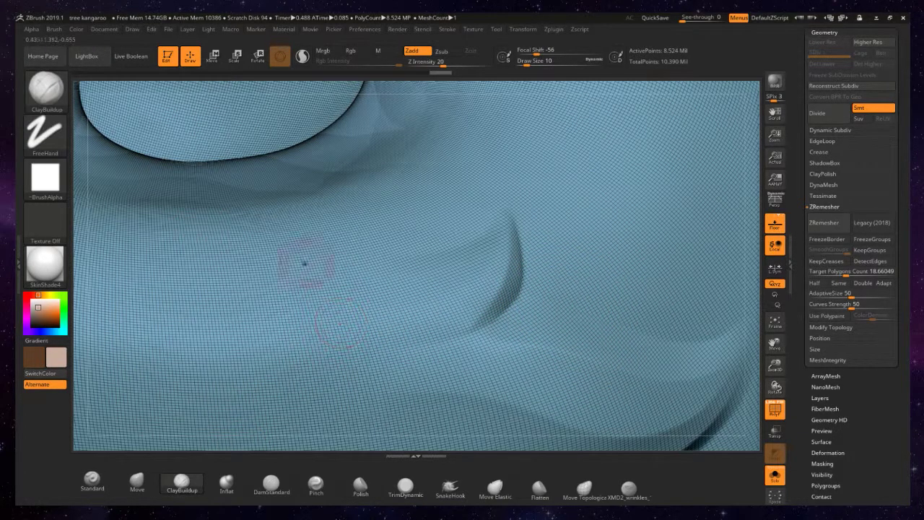
{"action": "key", "text": "bracketright"}
{"action": "key", "text": "bracketright"}
{"action": "key", "text": "bracketright"}
{"action": "left_click", "coordinate": [45, 177]}
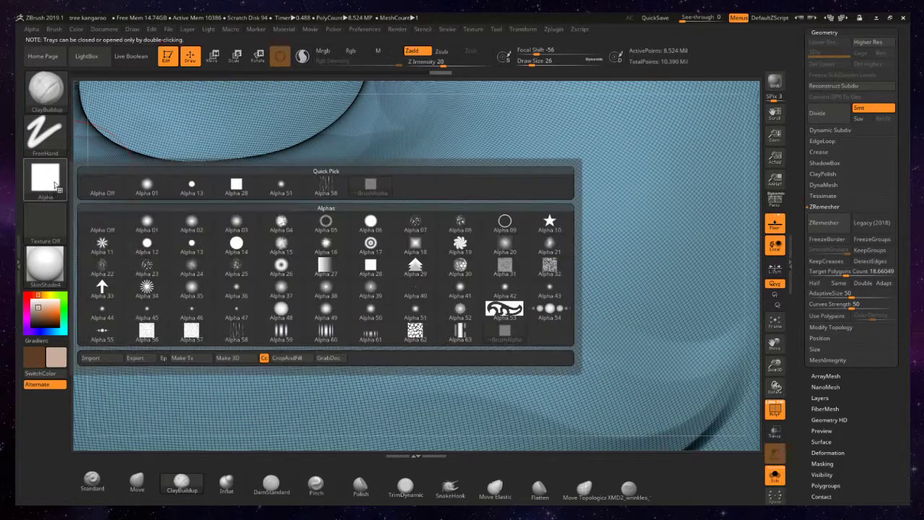
{"action": "left_click", "coordinate": [281, 287]}
{"action": "key", "text": "bracketleft"}
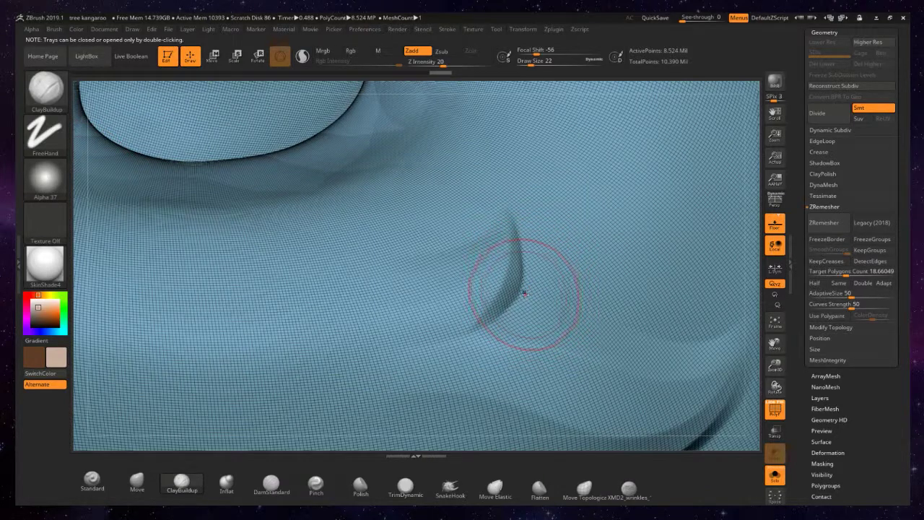
Step: Try ClayBuildup strokes beside the upper fur strand, first without and then with Sculptris Pro
{"action": "left_click_drag", "start_coordinate": [543, 289], "coordinate": [586, 279]}
{"action": "left_click", "coordinate": [302, 56]}
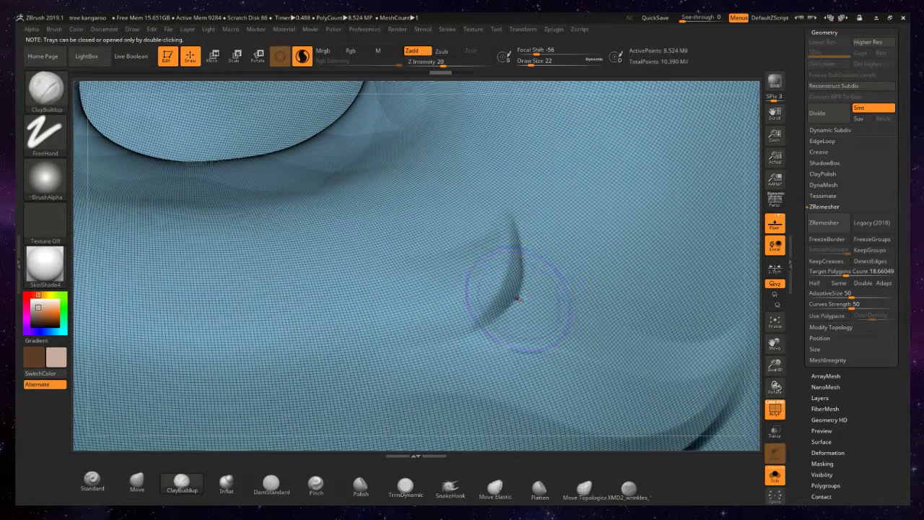
{"action": "mouse_move", "coordinate": [522, 299]}
{"action": "left_mouse_down"}
{"action": "mouse_move", "coordinate": [590, 284]}
{"action": "mouse_move", "coordinate": [685, 225]}
{"action": "left_mouse_up"}
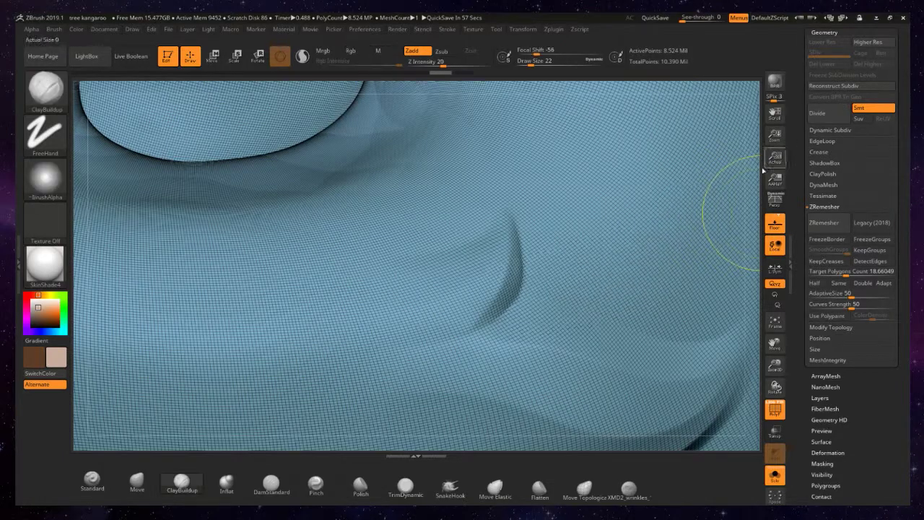
Step: Reduce the body to subdivision level 4 and delete the higher levels
{"action": "key", "text": "shift+d"}
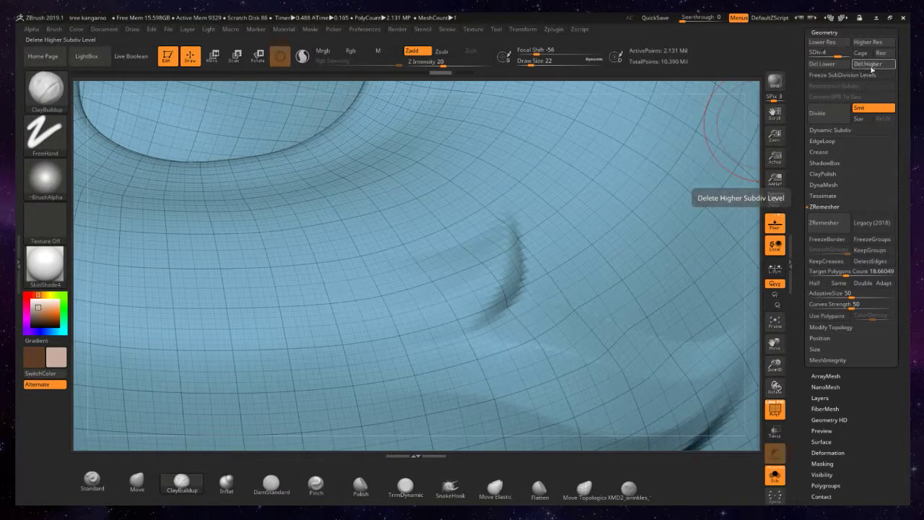
{"action": "key", "text": "shift+d"}
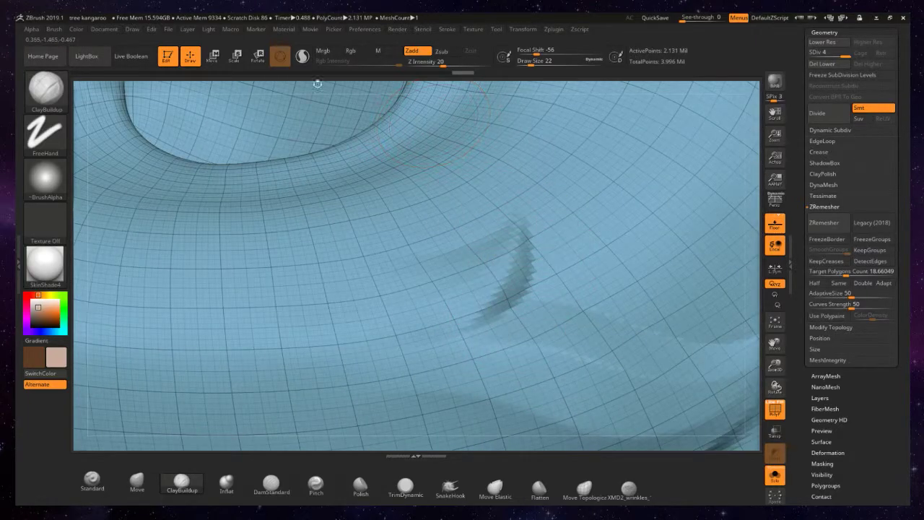
Step: Try a ClayBuildup stroke with Sculptris Pro on the cheek at level 4, then delete the lower subdivision levels
{"action": "left_click", "coordinate": [301, 56]}
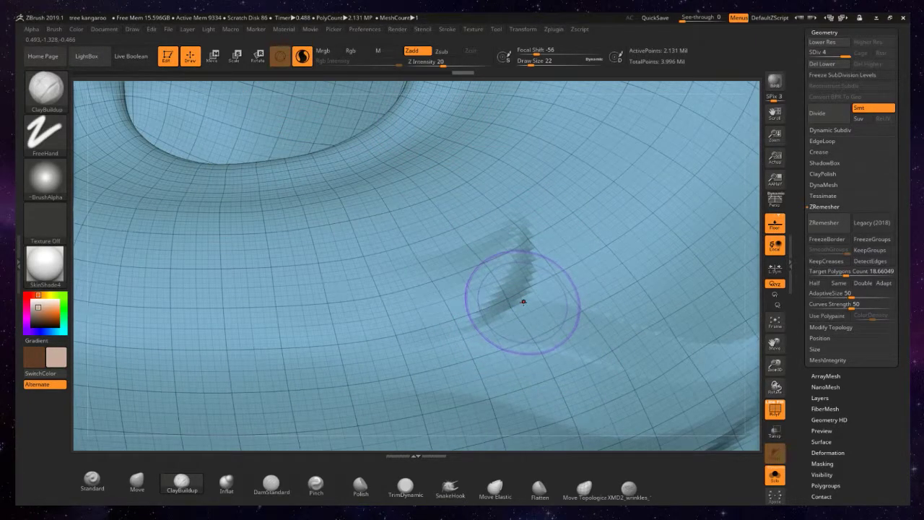
{"action": "mouse_move", "coordinate": [524, 302]}
{"action": "left_mouse_down"}
{"action": "mouse_move", "coordinate": [592, 296]}
{"action": "mouse_move", "coordinate": [676, 238]}
{"action": "left_mouse_up"}
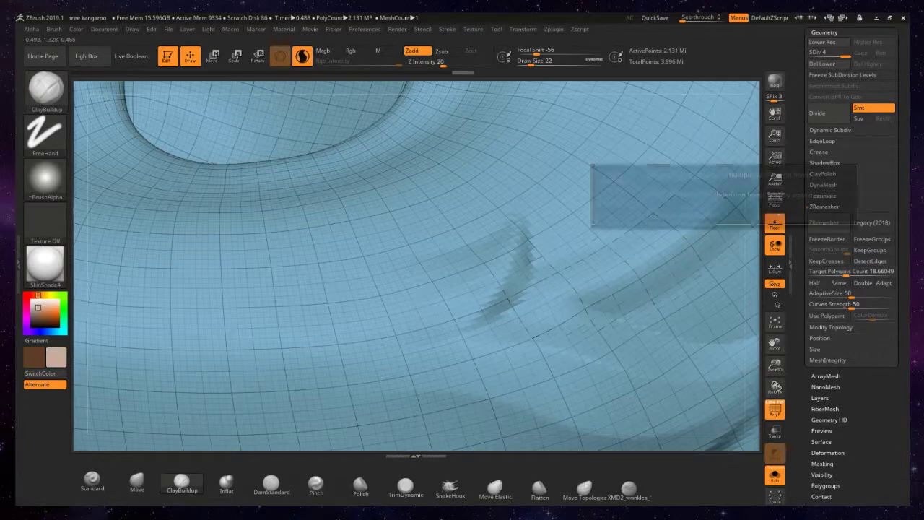
{"action": "left_click", "coordinate": [826, 64]}
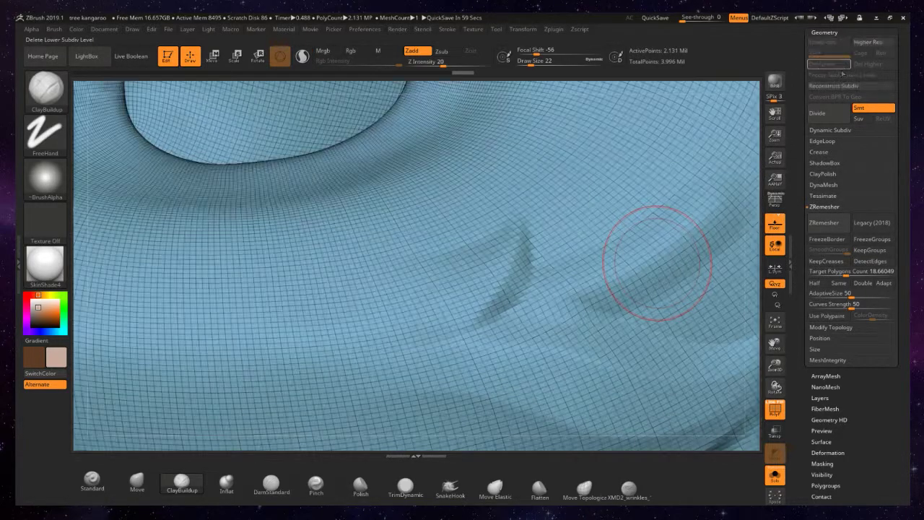
Step: Sculpt a ridge across the upper cheek with ClayBuildup, starting without Sculptris Pro and extending it with Sculptris Pro enabled
{"action": "mouse_move", "coordinate": [535, 311]}
{"action": "left_mouse_down"}
{"action": "mouse_move", "coordinate": [672, 249]}
{"action": "mouse_move", "coordinate": [708, 213]}
{"action": "left_mouse_up"}
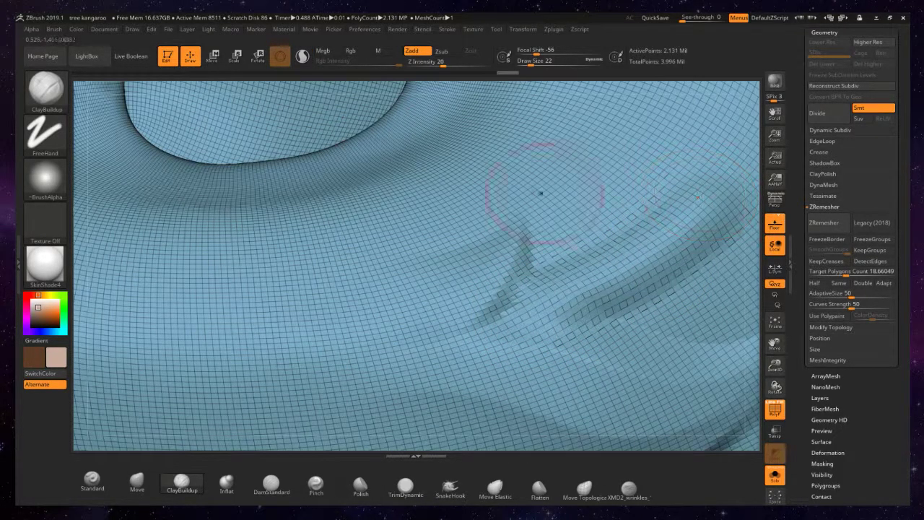
{"action": "left_click", "coordinate": [302, 56]}
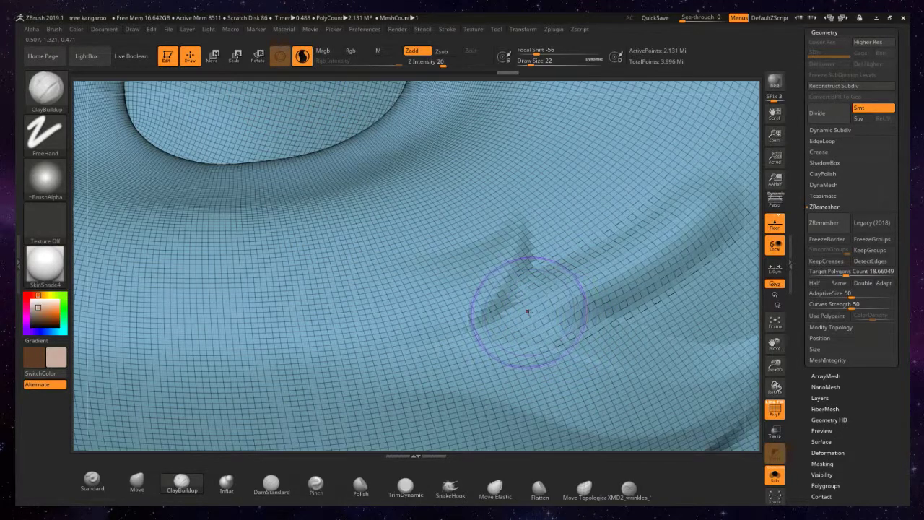
{"action": "mouse_move", "coordinate": [526, 313]}
{"action": "left_mouse_down"}
{"action": "mouse_move", "coordinate": [722, 189]}
{"action": "mouse_move", "coordinate": [711, 182]}
{"action": "left_mouse_up"}
{"action": "mouse_move", "coordinate": [682, 202]}
{"action": "right_mouse_down", "text": "alt"}
{"action": "mouse_move", "coordinate": [478, 267]}
{"action": "mouse_move", "coordinate": [527, 261]}
{"action": "mouse_move", "coordinate": [486, 249]}
{"action": "mouse_move", "coordinate": [462, 269]}
{"action": "mouse_move", "coordinate": [443, 243]}
{"action": "mouse_move", "coordinate": [449, 249]}
{"action": "right_mouse_up", "text": "alt"}
{"action": "right_click_drag", "start_coordinate": [536, 218], "coordinate": [600, 142]}
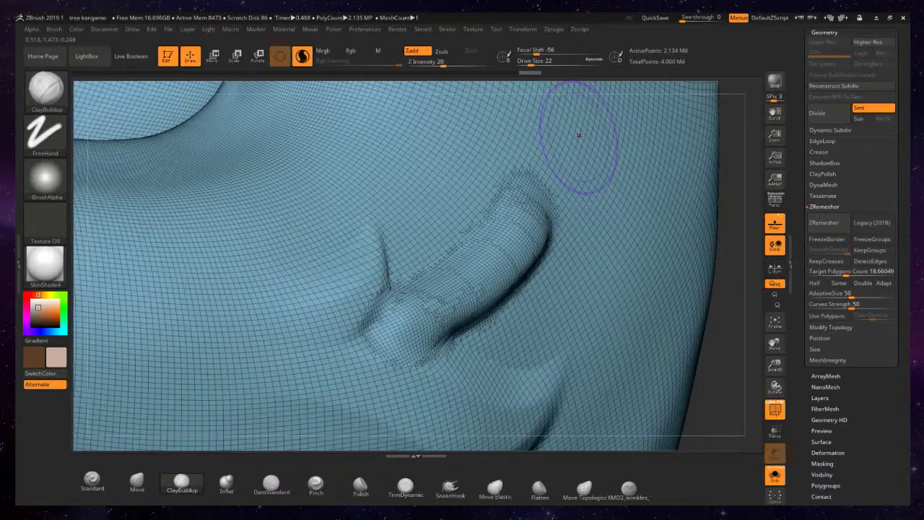
{"action": "mouse_move", "coordinate": [580, 135]}
{"action": "left_mouse_down"}
{"action": "mouse_move", "coordinate": [561, 181]}
{"action": "mouse_move", "coordinate": [522, 222]}
{"action": "mouse_move", "coordinate": [379, 336]}
{"action": "left_mouse_up"}
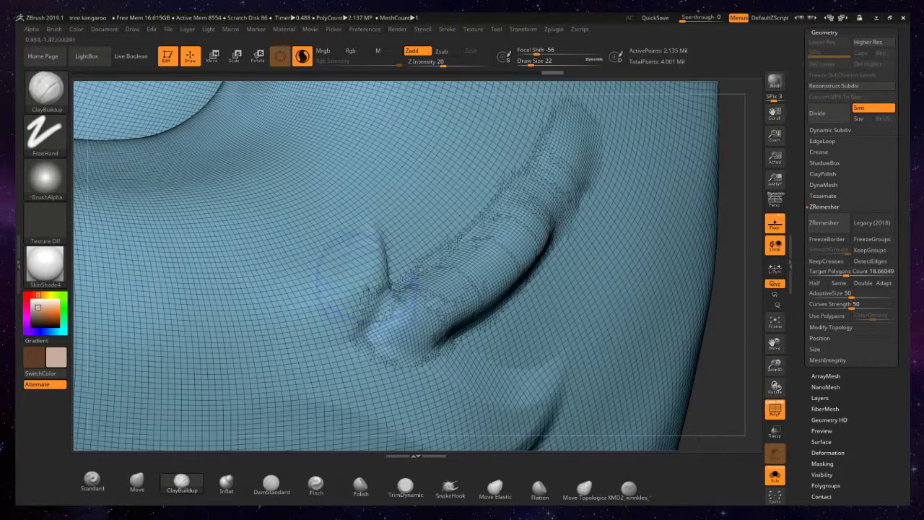
Step: Build a second curved ClayBuildup ridge between the eye and the first ridge with Sculptris Pro on
{"action": "mouse_move", "coordinate": [379, 336]}
{"action": "right_mouse_down"}
{"action": "mouse_move", "coordinate": [357, 322]}
{"action": "mouse_move", "coordinate": [363, 328]}
{"action": "right_mouse_up"}
{"action": "mouse_move", "coordinate": [385, 336]}
{"action": "left_mouse_down"}
{"action": "mouse_move", "coordinate": [530, 150]}
{"action": "mouse_move", "coordinate": [530, 164]}
{"action": "mouse_move", "coordinate": [388, 335]}
{"action": "left_mouse_up"}
{"action": "right_click_drag", "start_coordinate": [385, 318], "coordinate": [549, 278], "text": "ctrl"}
{"action": "mouse_move", "coordinate": [505, 246]}
{"action": "right_mouse_down", "text": "ctrl"}
{"action": "mouse_move", "coordinate": [380, 268]}
{"action": "mouse_move", "coordinate": [455, 217]}
{"action": "mouse_move", "coordinate": [505, 211]}
{"action": "right_mouse_up", "text": "ctrl"}
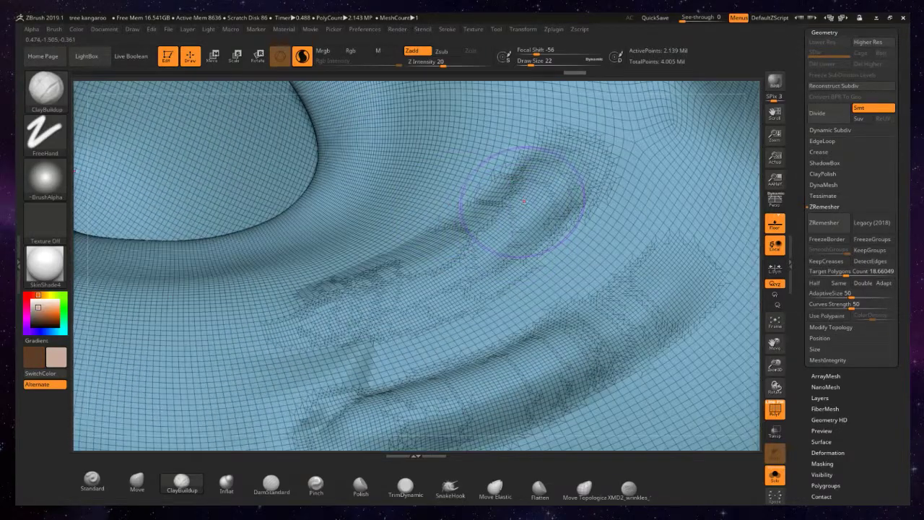
{"action": "mouse_move", "coordinate": [531, 189]}
{"action": "left_mouse_down"}
{"action": "mouse_move", "coordinate": [578, 123]}
{"action": "mouse_move", "coordinate": [540, 181]}
{"action": "mouse_move", "coordinate": [352, 290]}
{"action": "left_mouse_up"}
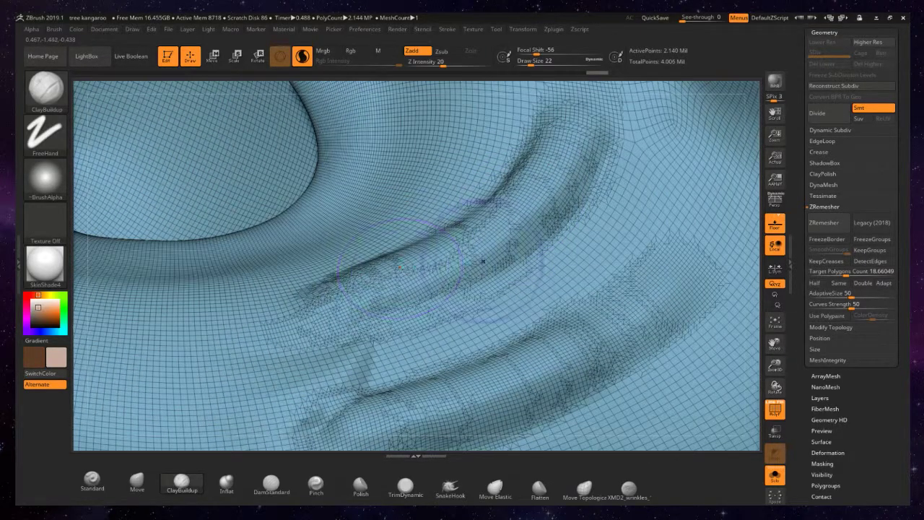
Step: Set the draw size to 42 and sculpt a long ClayBuildup stroke down the side of the head behind the fur tufts
{"action": "mouse_move", "coordinate": [477, 261]}
{"action": "right_mouse_down", "text": "ctrl"}
{"action": "mouse_move", "coordinate": [427, 250]}
{"action": "mouse_move", "coordinate": [469, 289]}
{"action": "right_mouse_up", "text": "ctrl"}
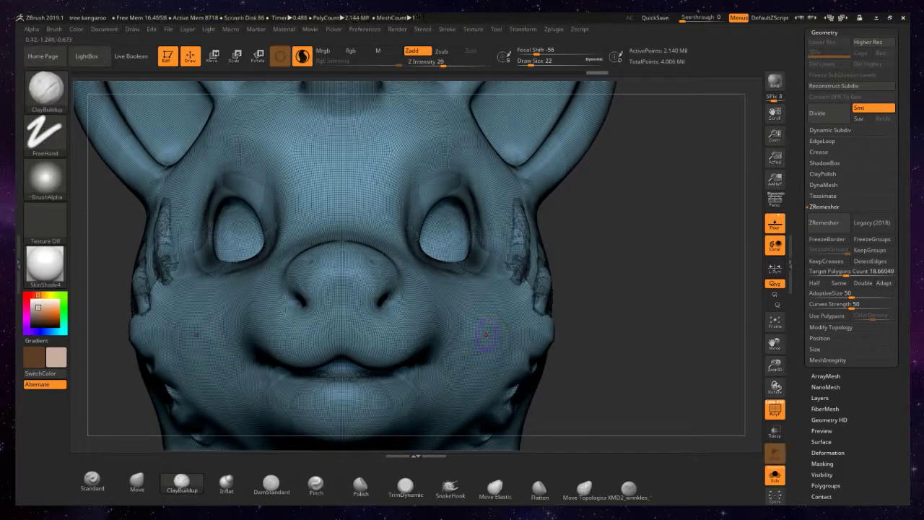
{"action": "right_click_drag", "start_coordinate": [484, 340], "coordinate": [511, 324], "text": "ctrl"}
{"action": "right_click_drag", "start_coordinate": [511, 324], "coordinate": [488, 222], "text": "alt"}
{"action": "right_click_drag", "start_coordinate": [461, 348], "coordinate": [397, 325]}
{"action": "right_click_drag", "start_coordinate": [507, 194], "coordinate": [521, 306], "text": "ctrl"}
{"action": "right_click_drag", "start_coordinate": [642, 252], "coordinate": [625, 364], "text": "ctrl"}
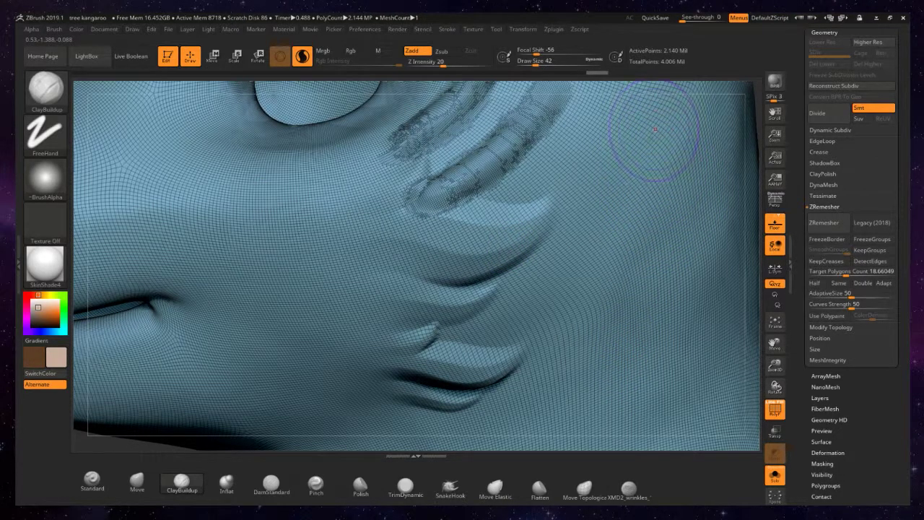
{"action": "mouse_move", "coordinate": [653, 131]}
{"action": "left_mouse_down"}
{"action": "mouse_move", "coordinate": [603, 253]}
{"action": "mouse_move", "coordinate": [612, 306]}
{"action": "mouse_move", "coordinate": [663, 83]}
{"action": "mouse_move", "coordinate": [580, 375]}
{"action": "left_mouse_up"}
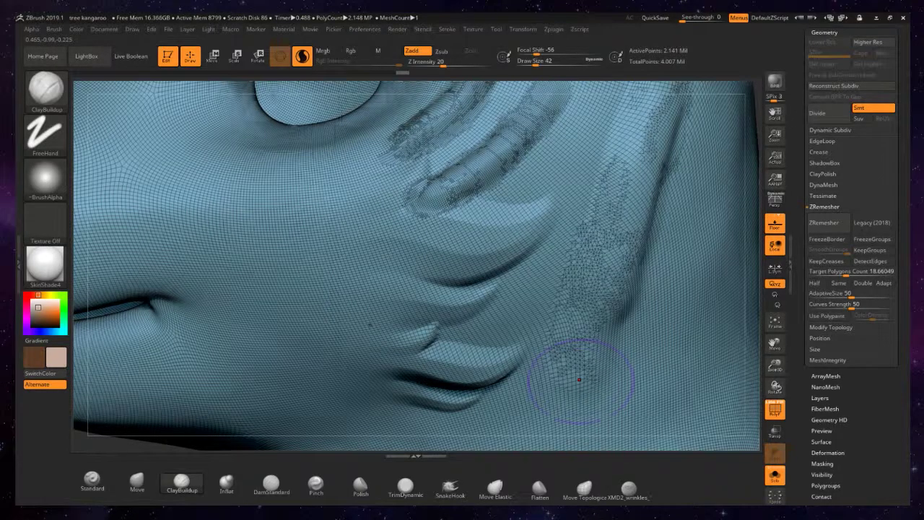
Step: Extend the ClayBuildup strokes behind the fur tufts from the side of the head down onto the neck
{"action": "mouse_move", "coordinate": [580, 377]}
{"action": "right_mouse_down"}
{"action": "mouse_move", "coordinate": [608, 307]}
{"action": "mouse_move", "coordinate": [601, 278]}
{"action": "right_mouse_up"}
{"action": "left_click_drag", "start_coordinate": [599, 277], "coordinate": [608, 365]}
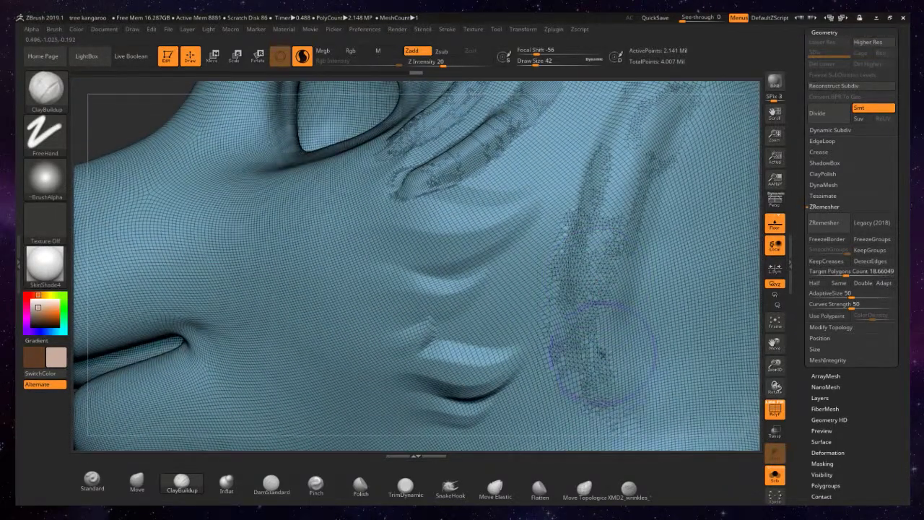
{"action": "mouse_move", "coordinate": [602, 356]}
{"action": "right_mouse_down", "text": "alt"}
{"action": "mouse_move", "coordinate": [544, 213]}
{"action": "mouse_move", "coordinate": [521, 196]}
{"action": "right_mouse_up", "text": "alt"}
{"action": "left_click_drag", "start_coordinate": [523, 194], "coordinate": [522, 281]}
Step: Examine the mesh wireframe around the eye, brow and sculpted cheek ridges from several angles
{"action": "mouse_move", "coordinate": [524, 184]}
{"action": "right_mouse_down"}
{"action": "mouse_move", "coordinate": [568, 268]}
{"action": "mouse_move", "coordinate": [483, 254]}
{"action": "mouse_move", "coordinate": [587, 241]}
{"action": "right_mouse_up"}
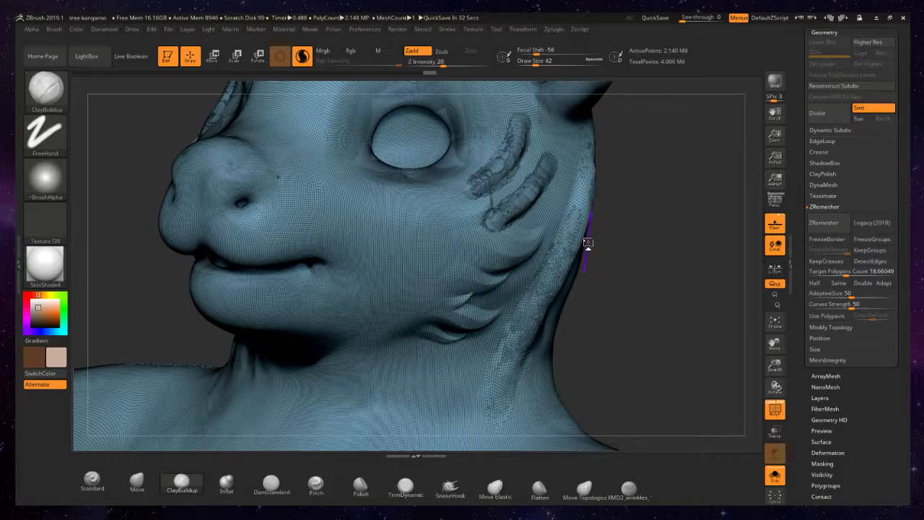
{"action": "mouse_move", "coordinate": [588, 244]}
{"action": "left_mouse_down"}
{"action": "mouse_move", "coordinate": [545, 263]}
{"action": "mouse_move", "coordinate": [505, 306]}
{"action": "mouse_move", "coordinate": [480, 303]}
{"action": "mouse_move", "coordinate": [394, 275]}
{"action": "mouse_move", "coordinate": [365, 189]}
{"action": "left_mouse_up"}
{"action": "right_click_drag", "start_coordinate": [364, 190], "coordinate": [390, 250], "text": "ctrl"}
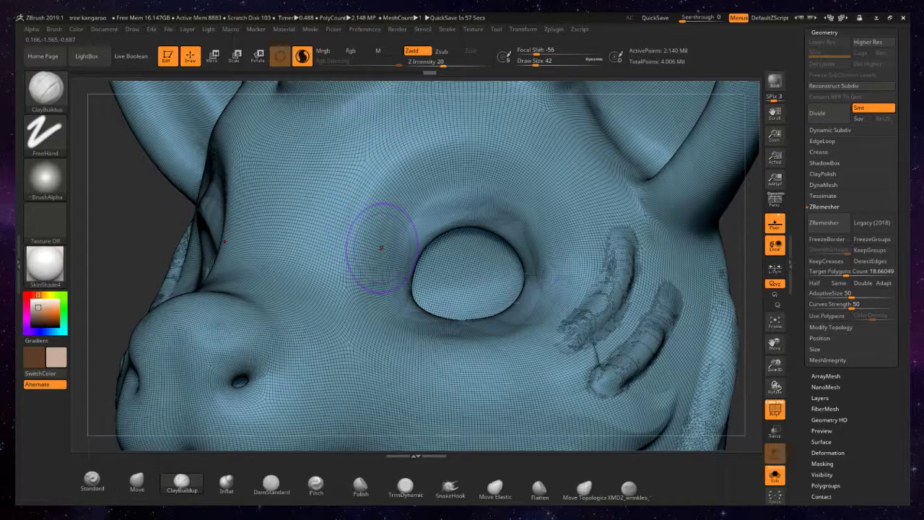
{"action": "right_click_drag", "start_coordinate": [382, 250], "coordinate": [392, 248]}
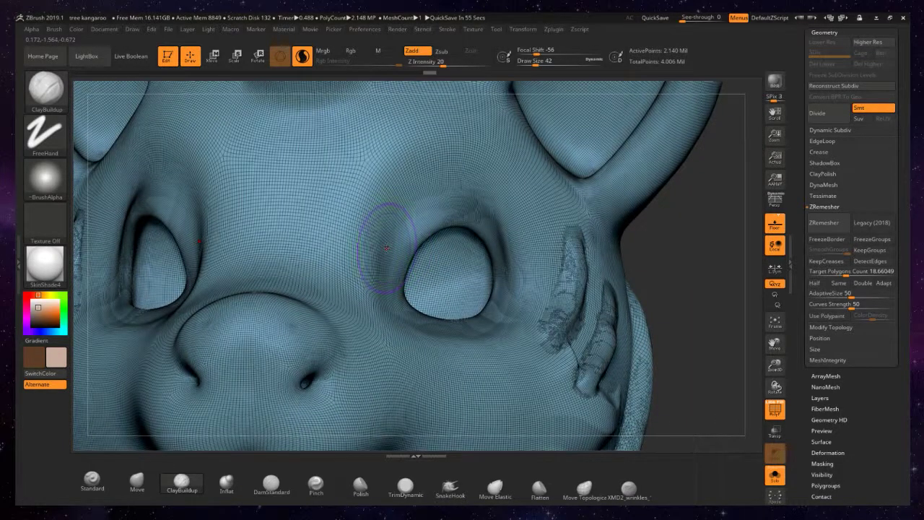
{"action": "right_click_drag", "start_coordinate": [387, 247], "coordinate": [369, 246]}
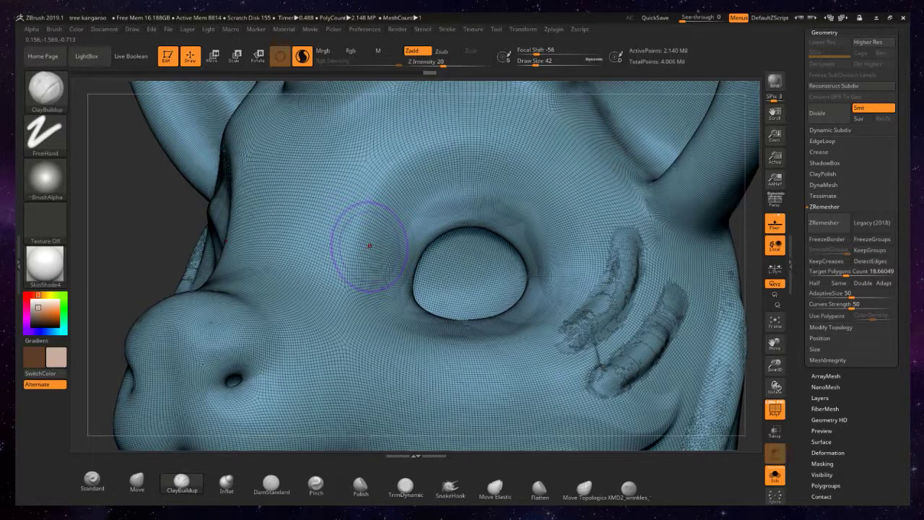
{"action": "right_click_drag", "start_coordinate": [369, 246], "coordinate": [535, 291]}
{"action": "right_click_drag", "start_coordinate": [439, 165], "coordinate": [427, 244], "text": "alt"}
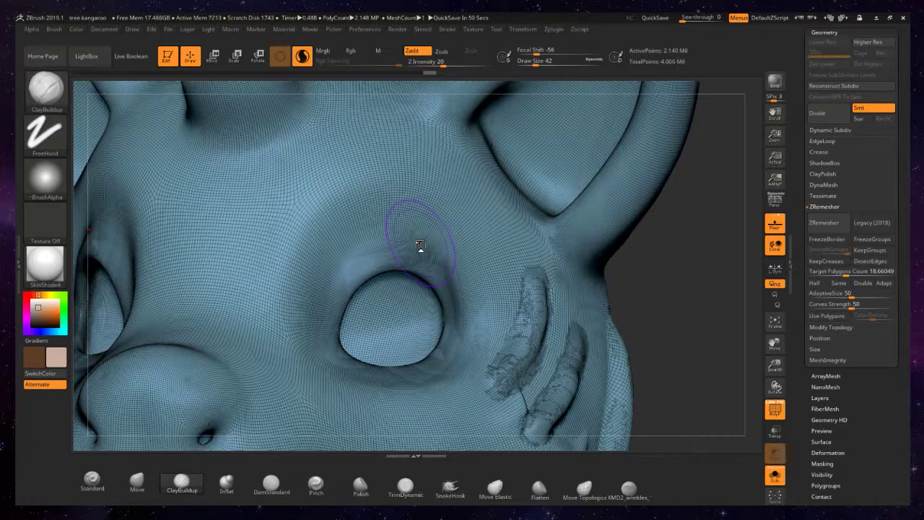
{"action": "right_click_drag", "start_coordinate": [447, 246], "coordinate": [416, 244]}
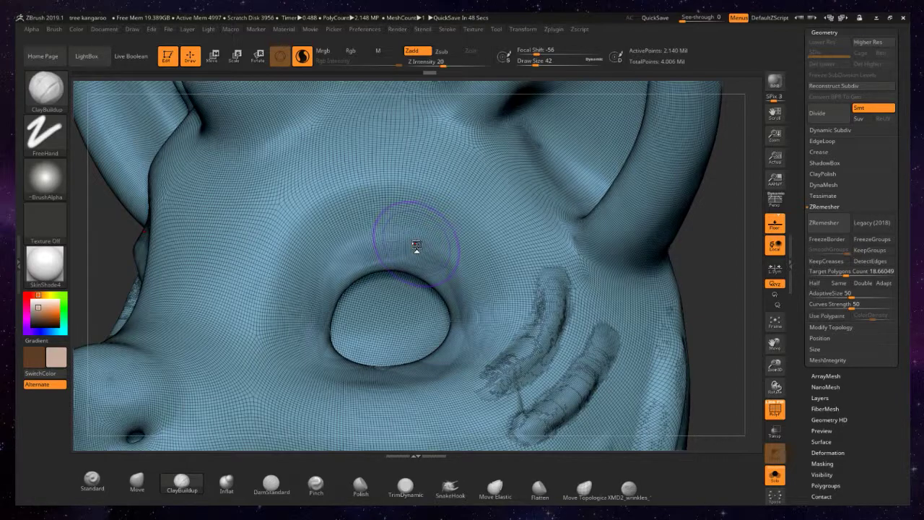
{"action": "right_click_drag", "start_coordinate": [417, 244], "coordinate": [491, 254]}
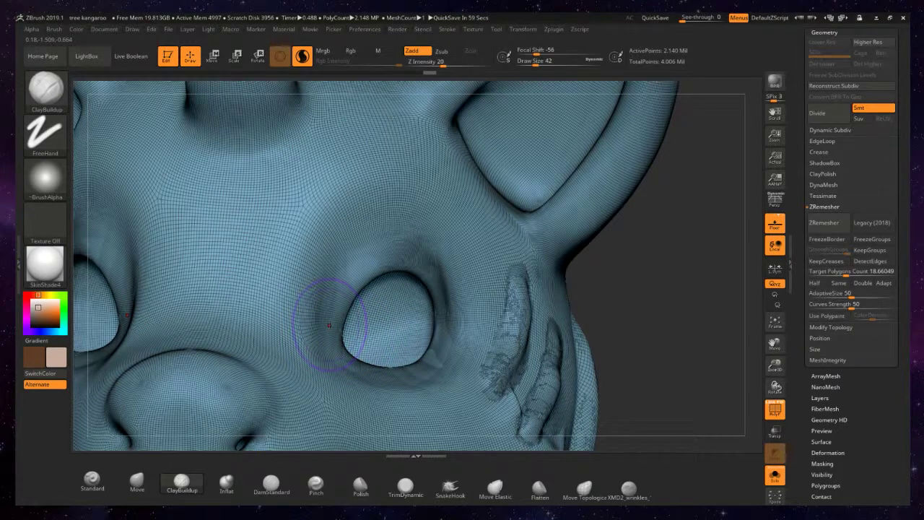
{"action": "right_click_drag", "start_coordinate": [381, 326], "coordinate": [312, 322]}
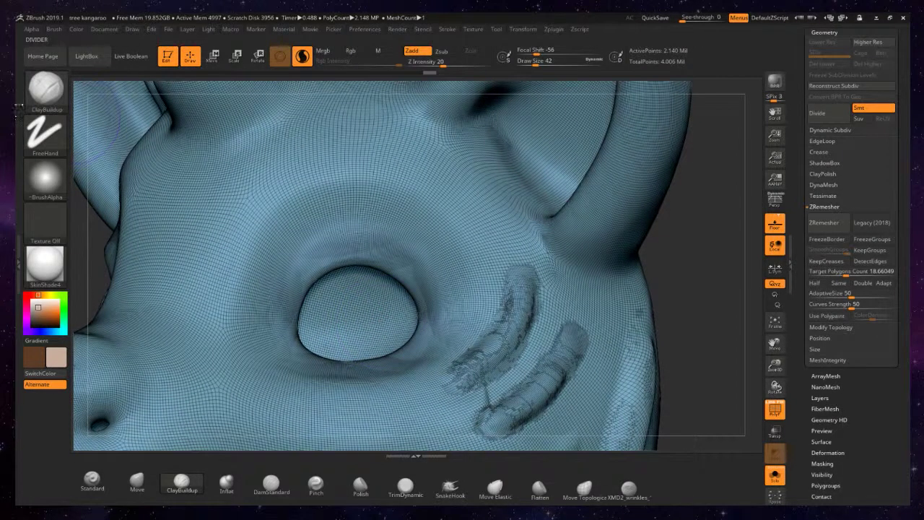